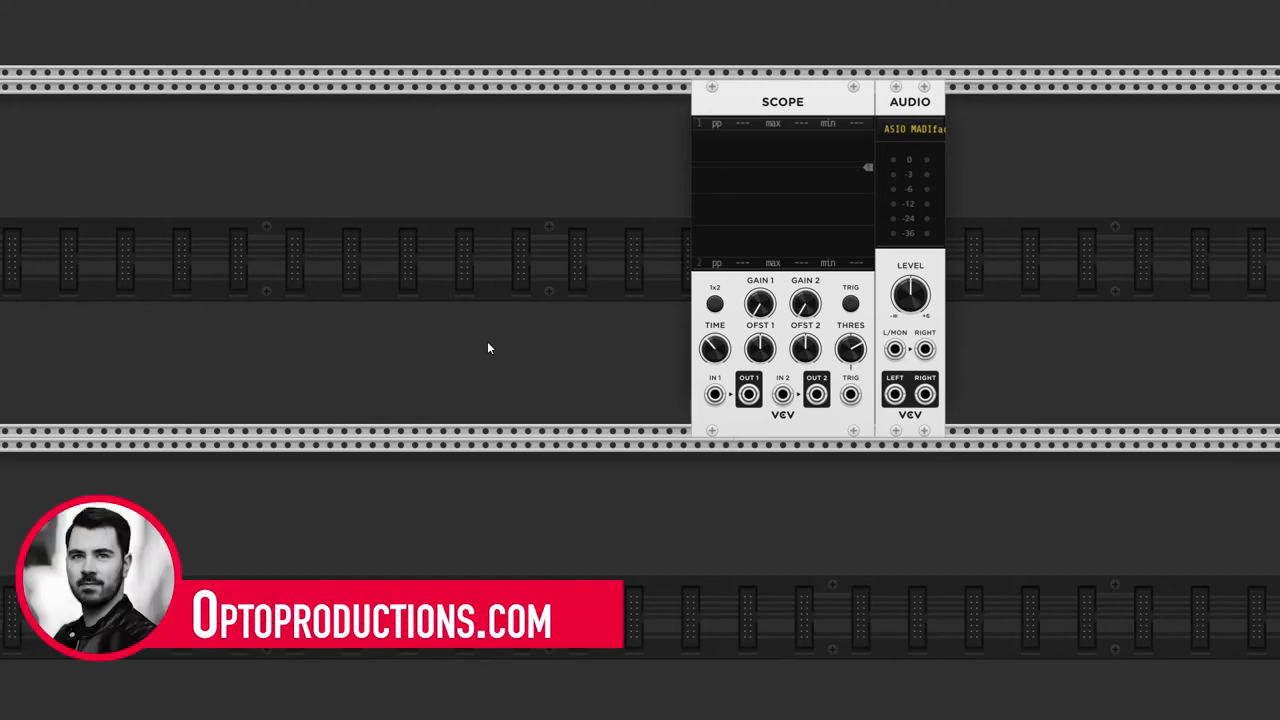
Search the module browser for 'gates' and add GATES and an LFO beside the scope
{"action": "right_click", "coordinate": [488, 347]}
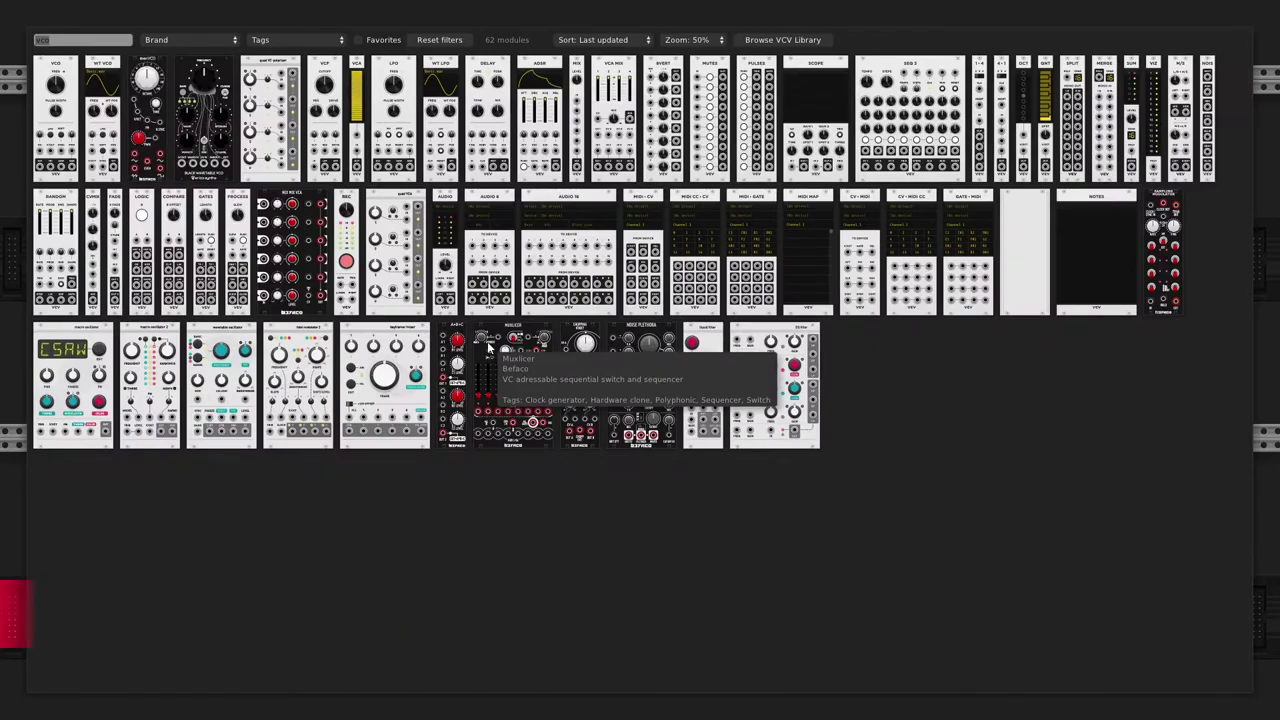
{"action": "type", "text": "gates"}
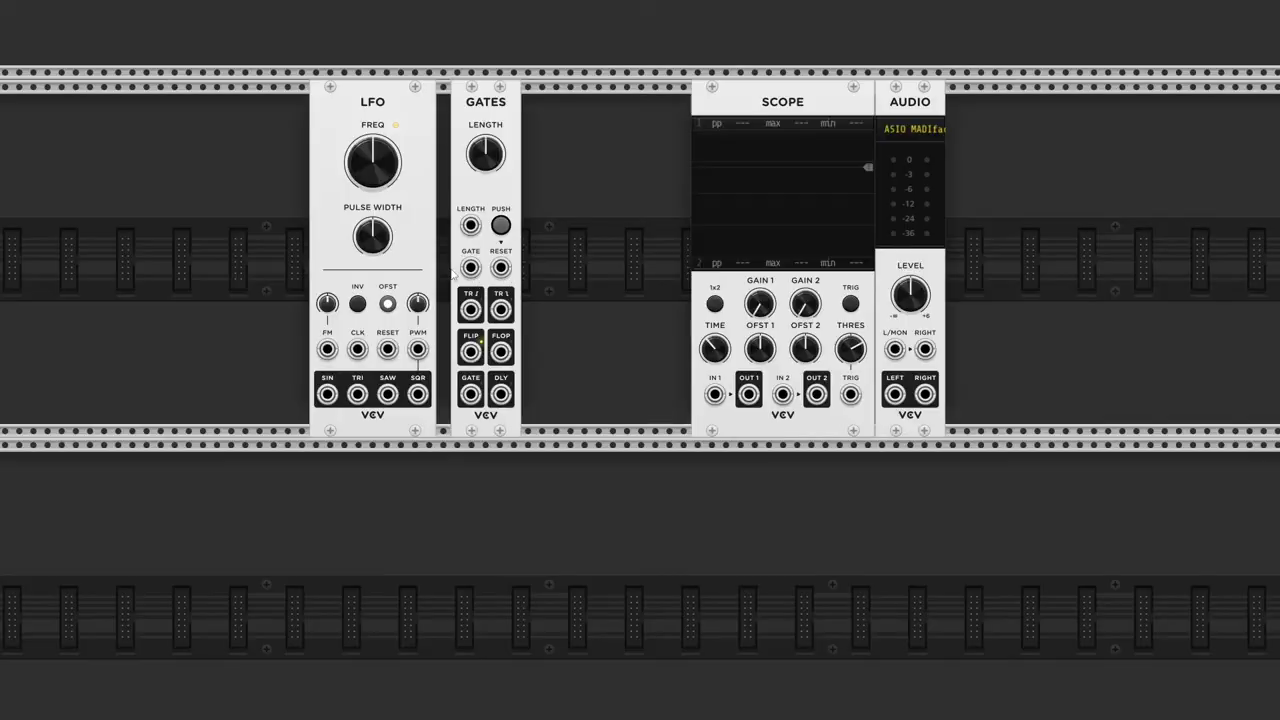
Patch LFO square into GATES and scope IN 2, GATES output into IN 1; gate about 254 ms
{"action": "left_click_drag", "start_coordinate": [390, 128], "coordinate": [404, 130]}
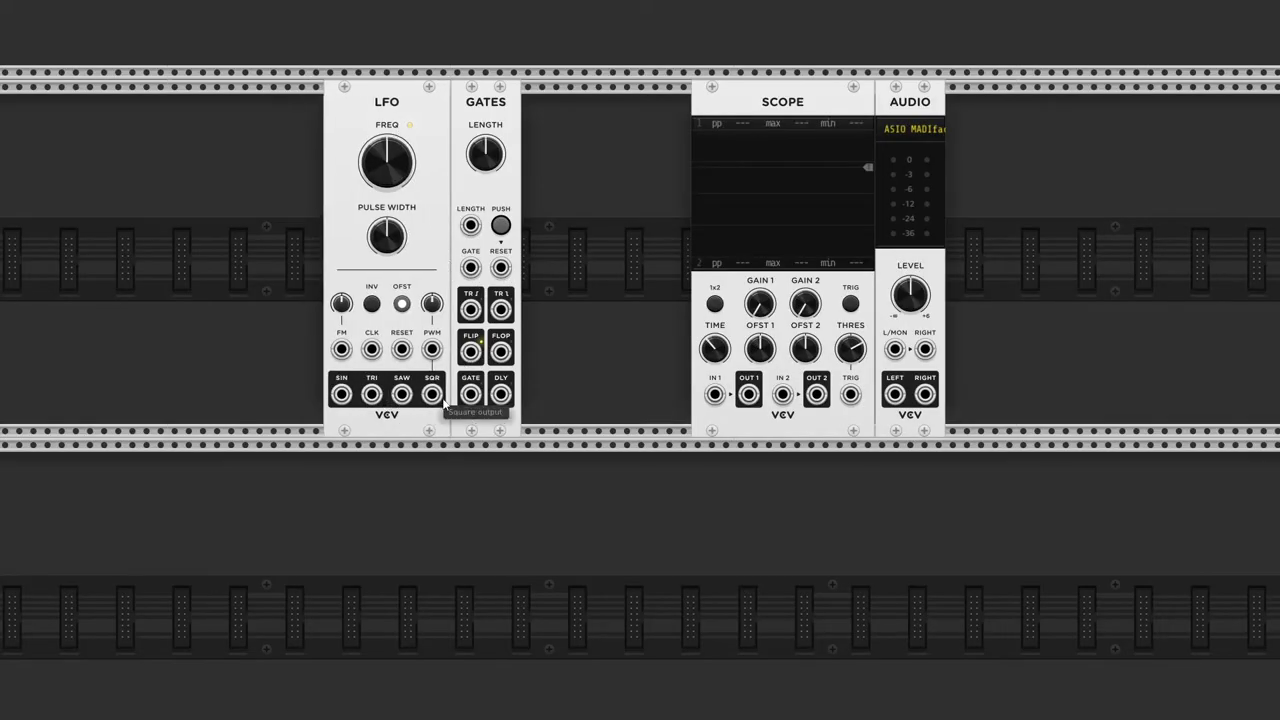
{"action": "left_click_drag", "start_coordinate": [438, 404], "coordinate": [471, 269]}
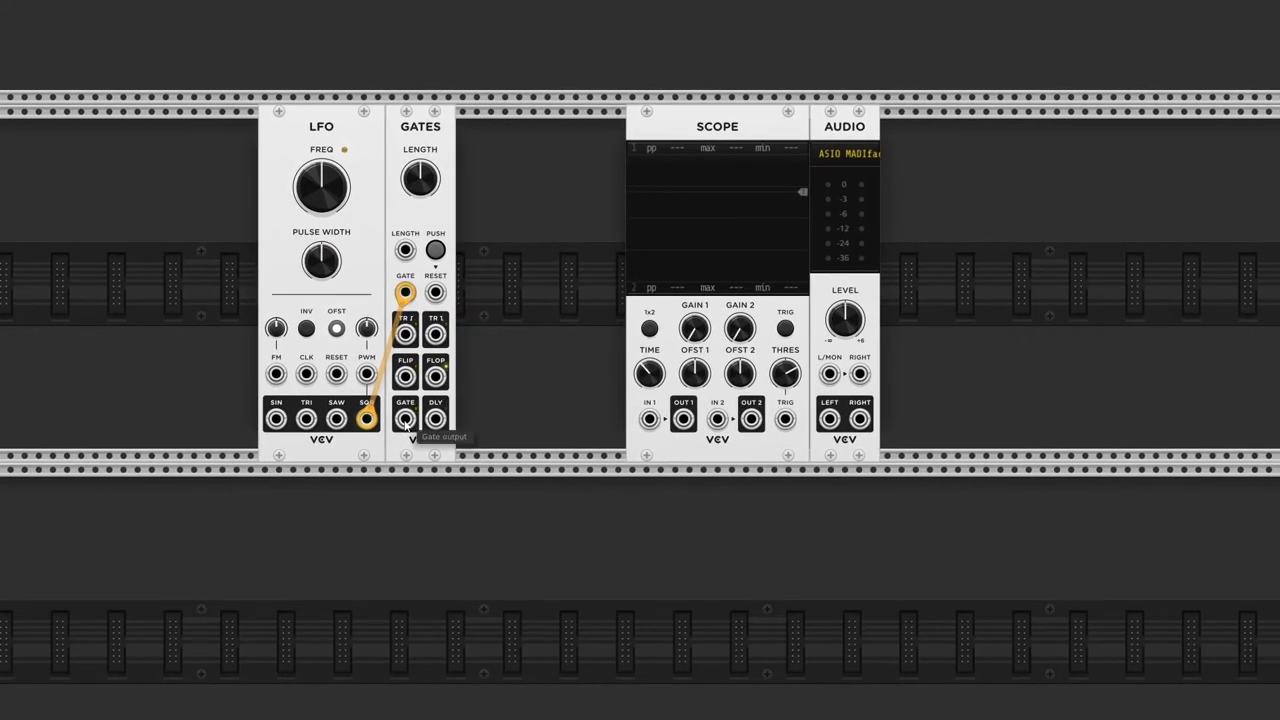
{"action": "left_click_drag", "start_coordinate": [405, 418], "coordinate": [645, 420]}
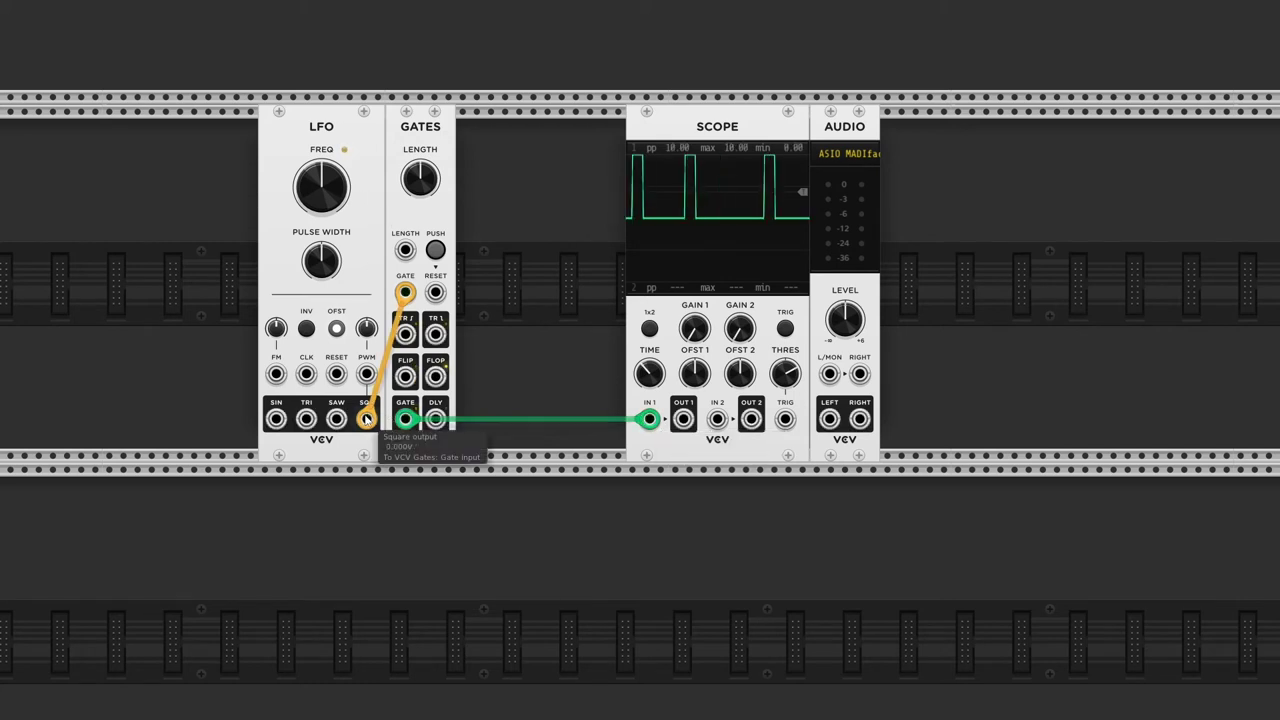
{"action": "mouse_move", "coordinate": [368, 422]}
{"action": "left_mouse_down"}
{"action": "mouse_move", "coordinate": [751, 234]}
{"action": "mouse_move", "coordinate": [751, 391]}
{"action": "mouse_move", "coordinate": [717, 418]}
{"action": "left_mouse_up"}
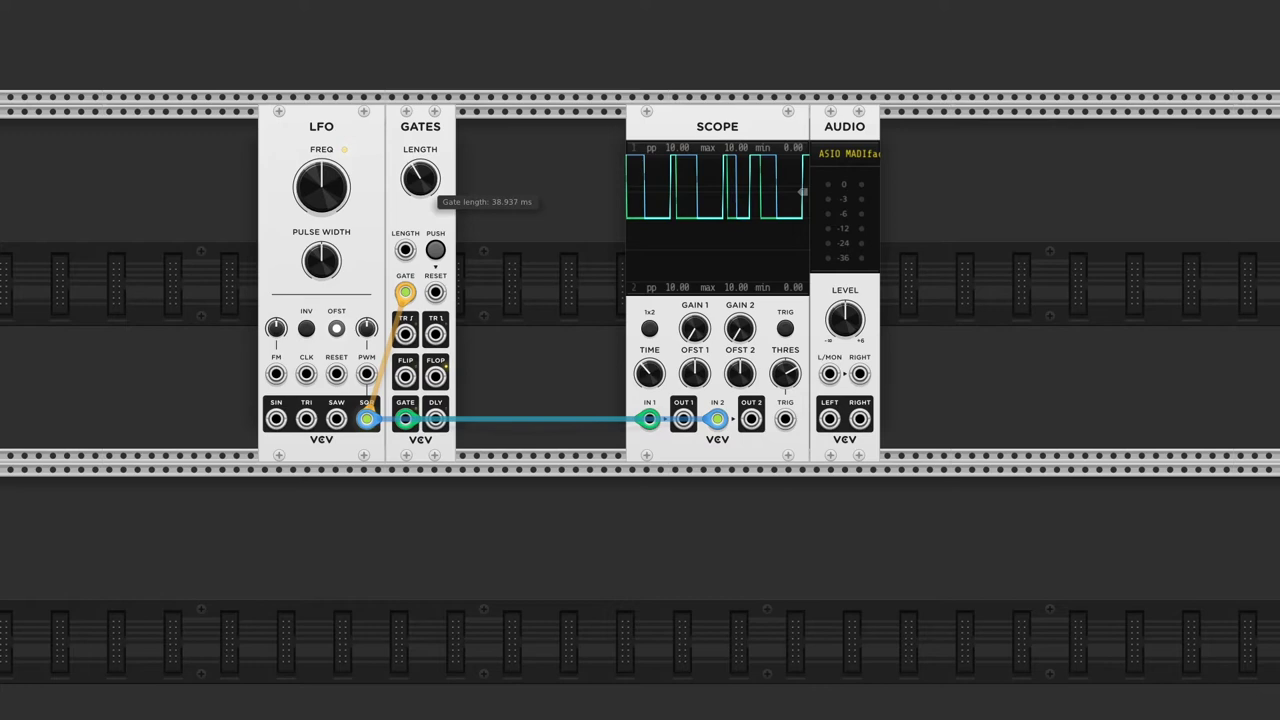
{"action": "left_click_drag", "start_coordinate": [426, 200], "coordinate": [426, 200]}
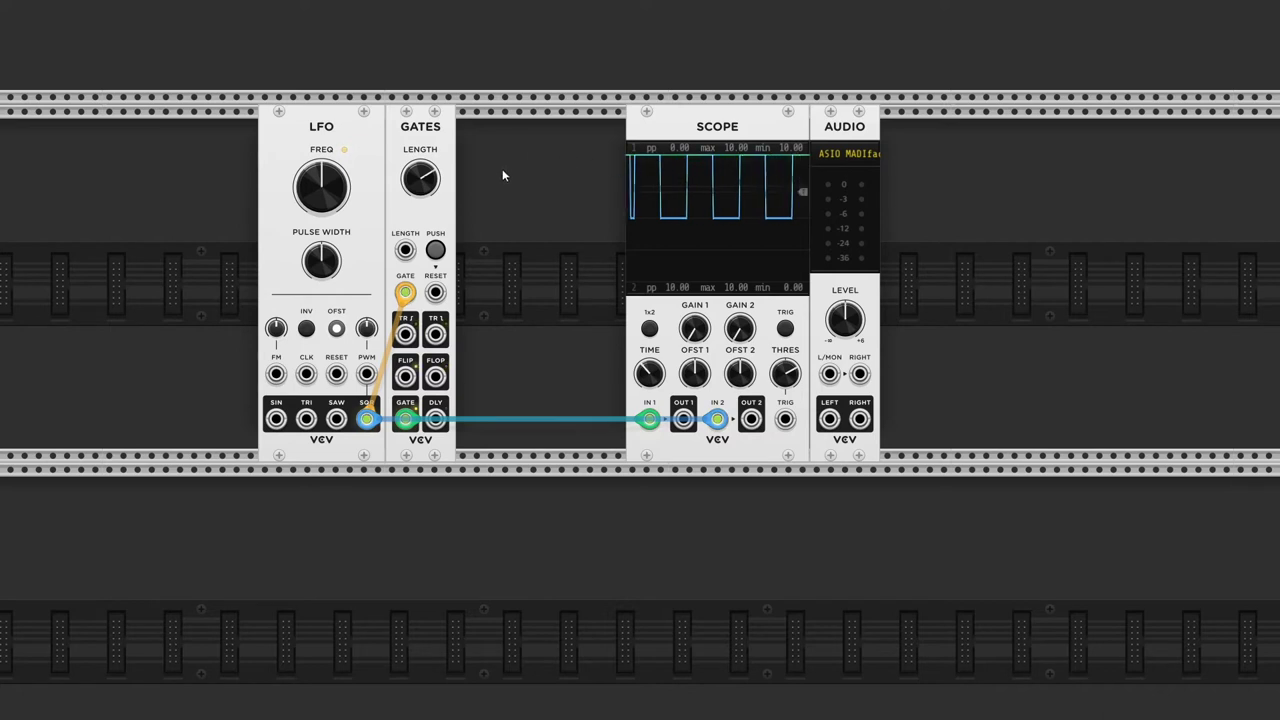
Adjust the gate length to about 206 ms and switch the LFO offset to bipolar
{"action": "left_click", "coordinate": [436, 250]}
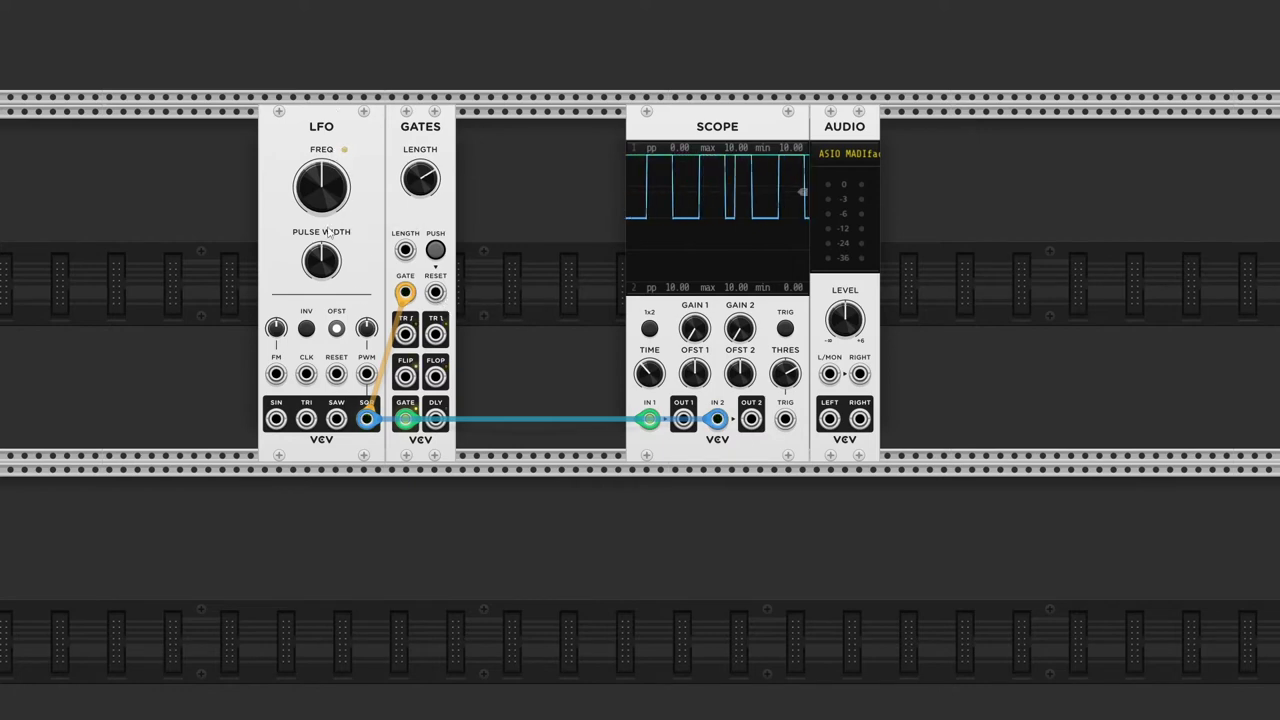
{"action": "left_click", "coordinate": [337, 329]}
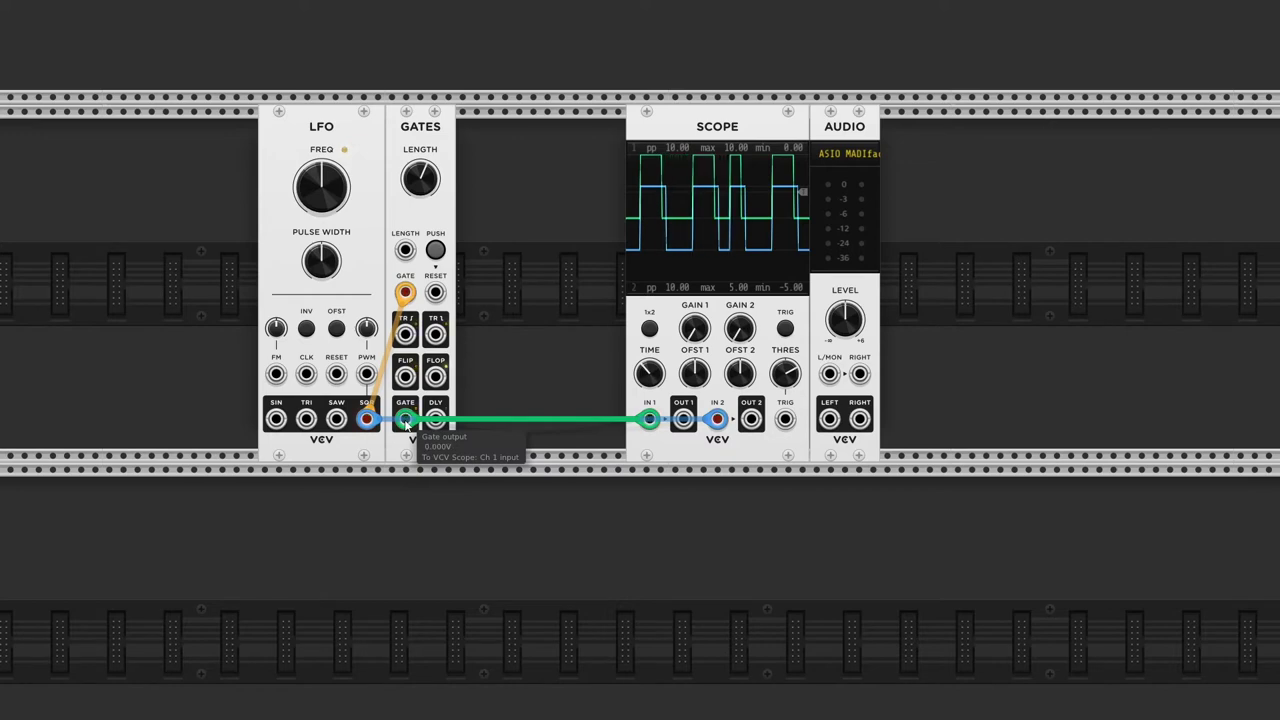
Move the scope cable to GATES DLY, change the gate length, and add a noise module and two VCAs
{"action": "left_click_drag", "start_coordinate": [404, 420], "coordinate": [435, 418]}
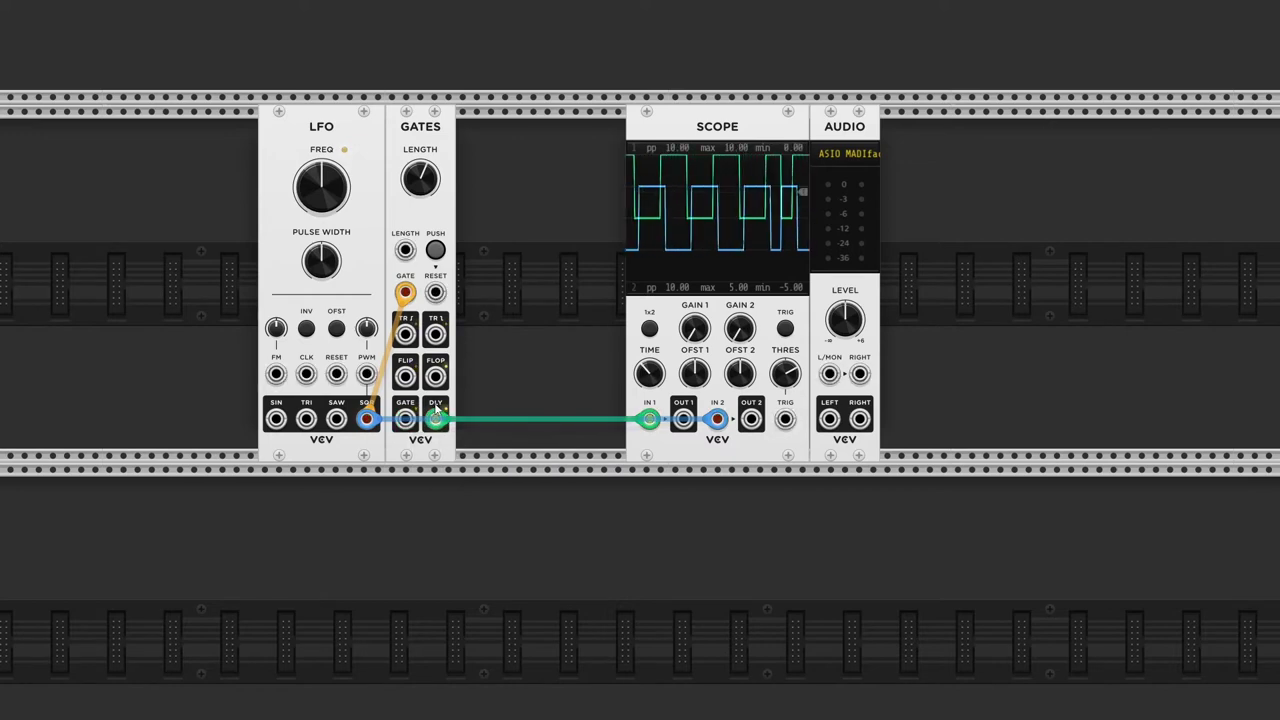
{"action": "left_click_drag", "start_coordinate": [420, 178], "coordinate": [420, 200]}
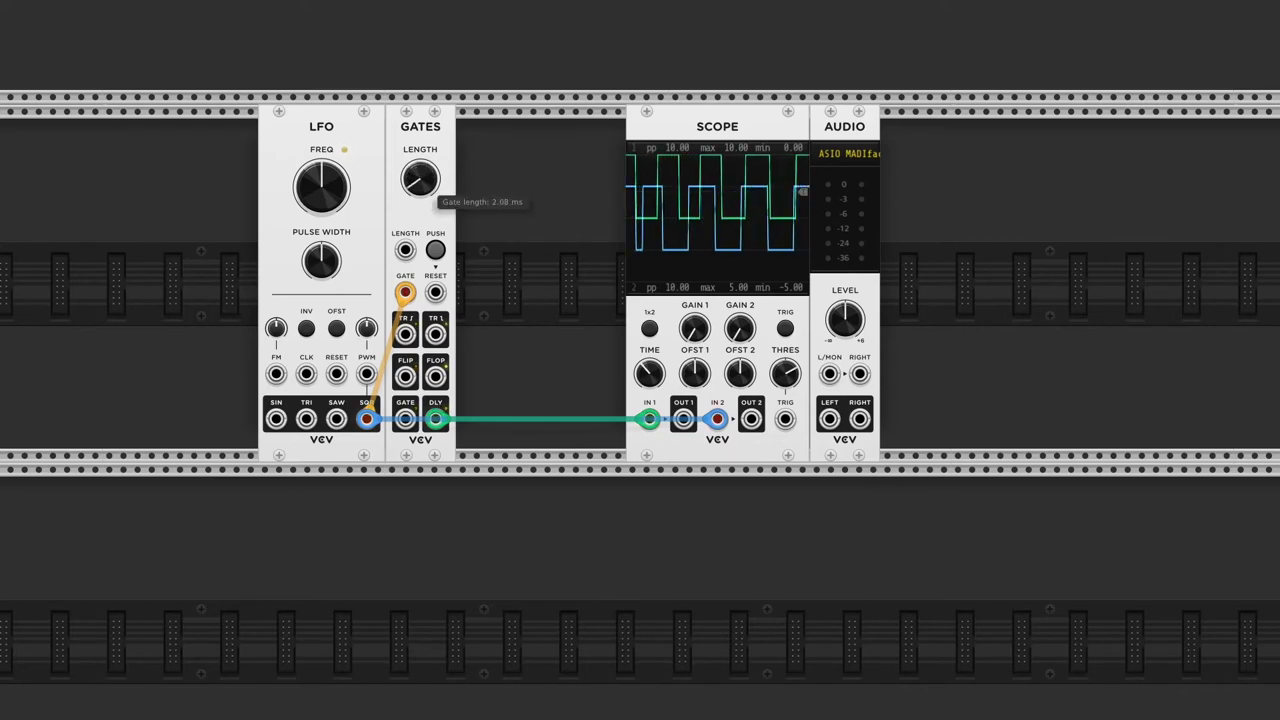
{"action": "right_click", "coordinate": [524, 230]}
{"action": "left_click", "coordinate": [130, 112]}
{"action": "left_click", "coordinate": [506, 118]}
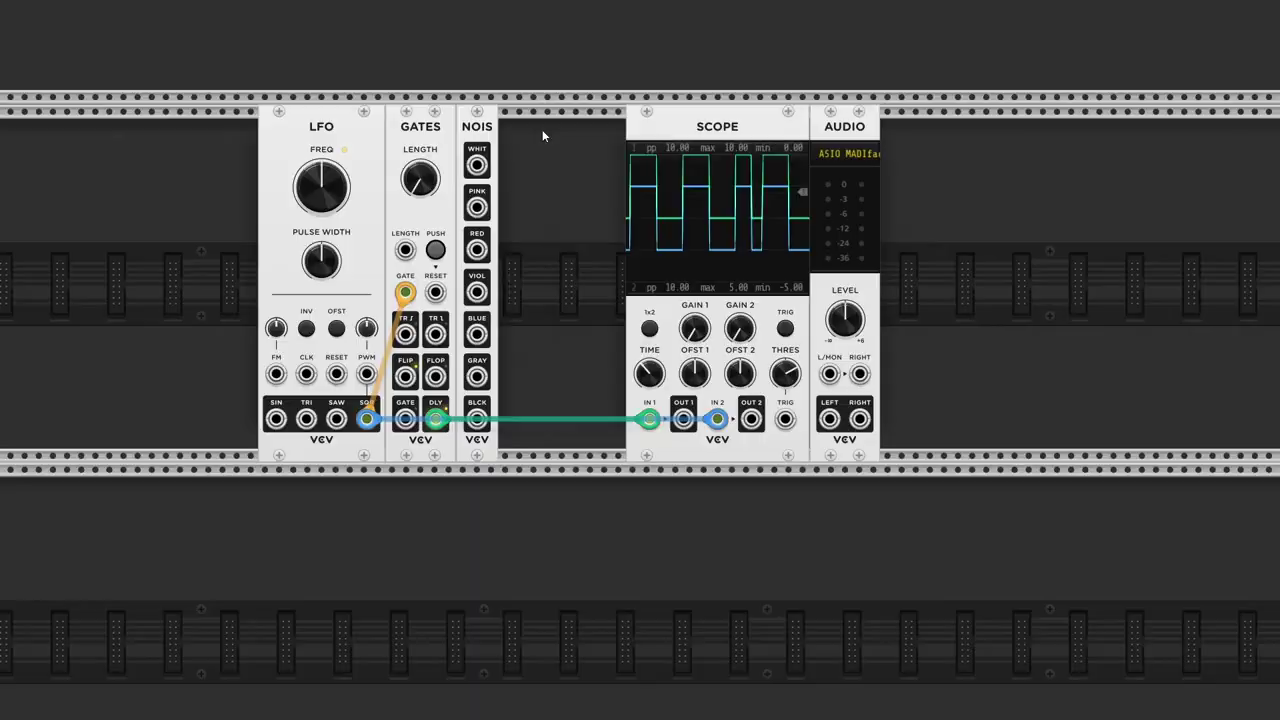
{"action": "right_click", "coordinate": [542, 129]}
{"action": "left_click", "coordinate": [451, 86]}
{"action": "left_click", "coordinate": [522, 166]}
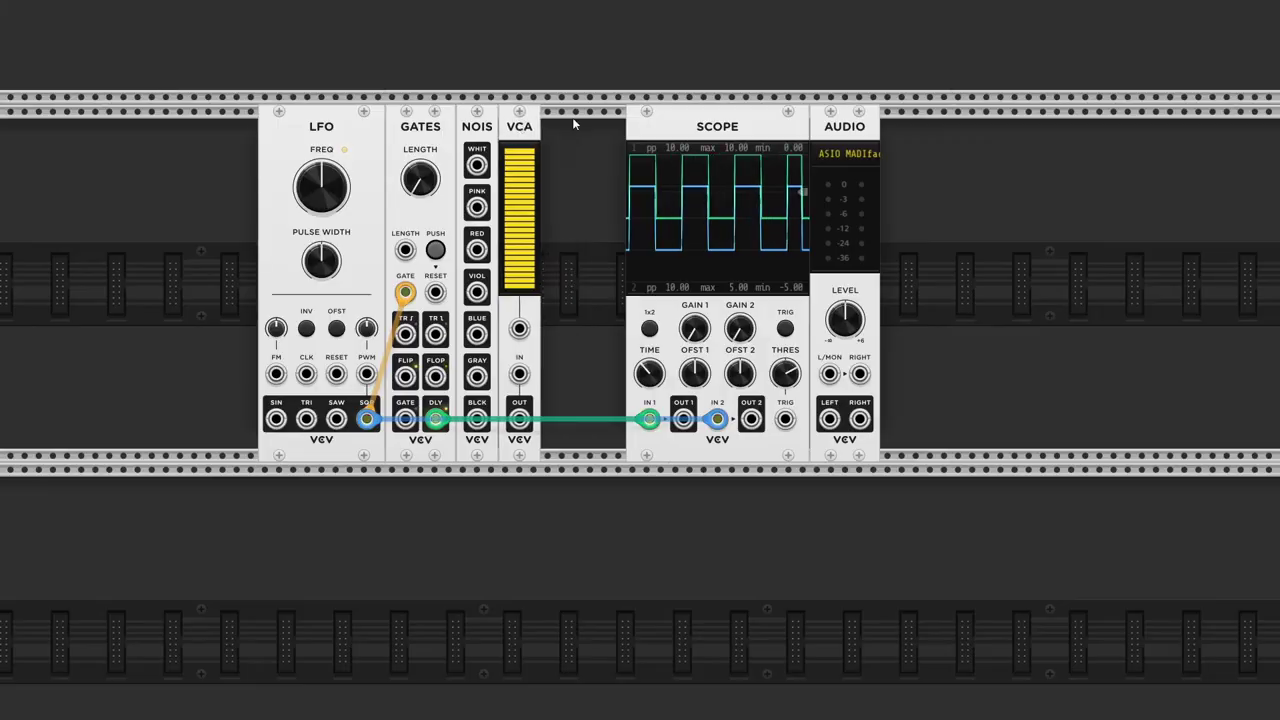
{"action": "key", "text": "ctrl+d"}
Patch pink and violet noise into the VCAs, LFO square and delayed gate into their CVs, output to audio
{"action": "left_click_drag", "start_coordinate": [476, 207], "coordinate": [519, 374]}
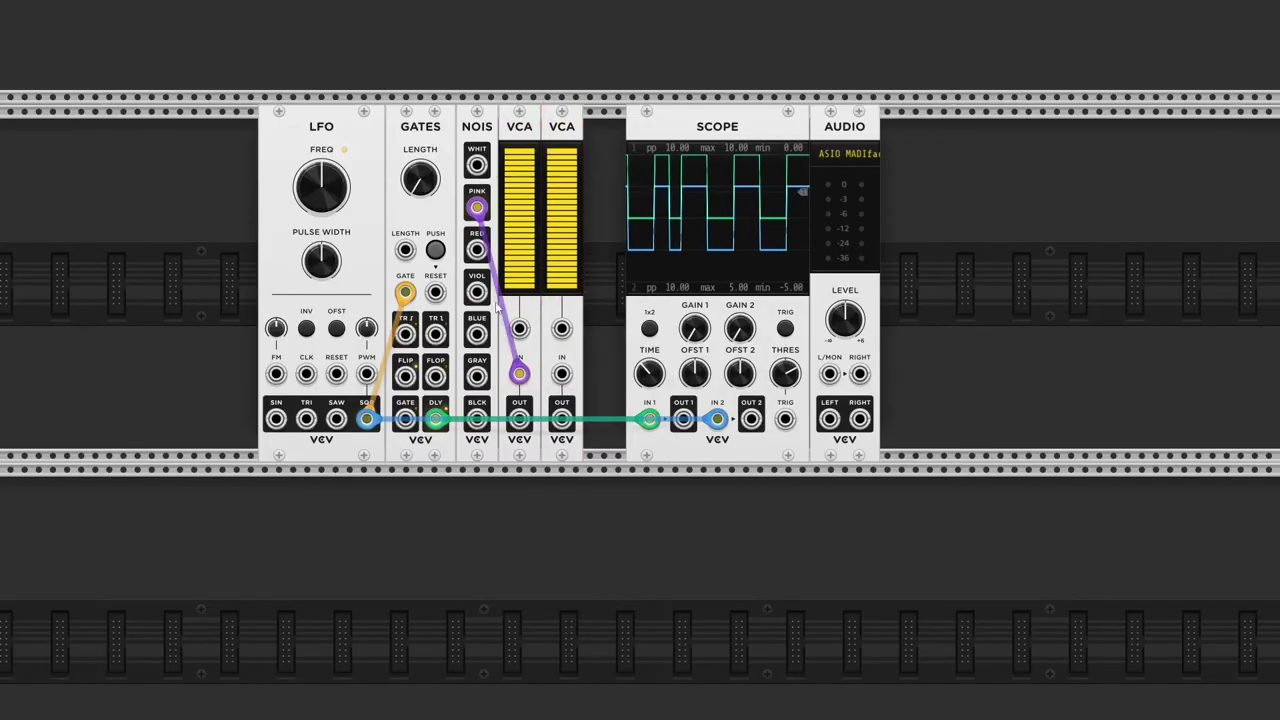
{"action": "left_click_drag", "start_coordinate": [476, 291], "coordinate": [562, 374]}
{"action": "left_click_drag", "start_coordinate": [366, 418], "coordinate": [519, 328]}
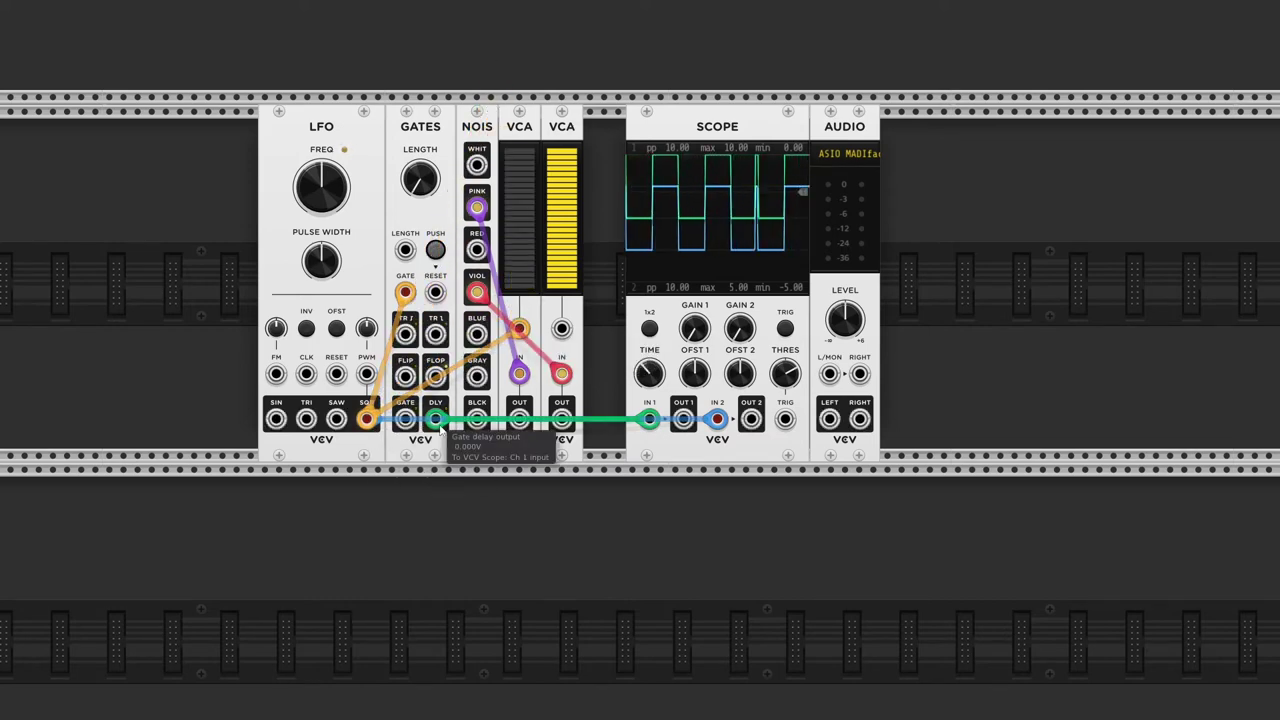
{"action": "scroll", "coordinate": [500, 400], "scroll_direction": "up", "scroll_amount": 1}
{"action": "left_click_drag", "start_coordinate": [435, 418], "coordinate": [561, 388]}
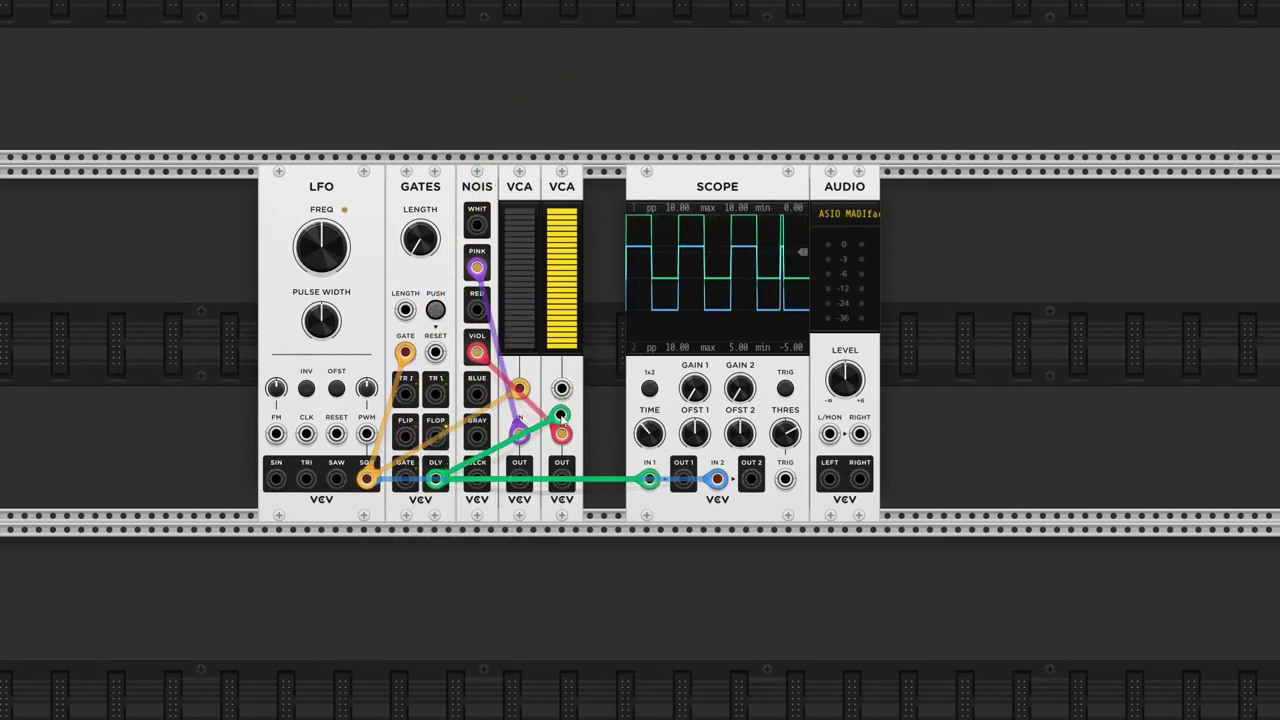
{"action": "left_click_drag", "start_coordinate": [829, 433], "coordinate": [859, 433]}
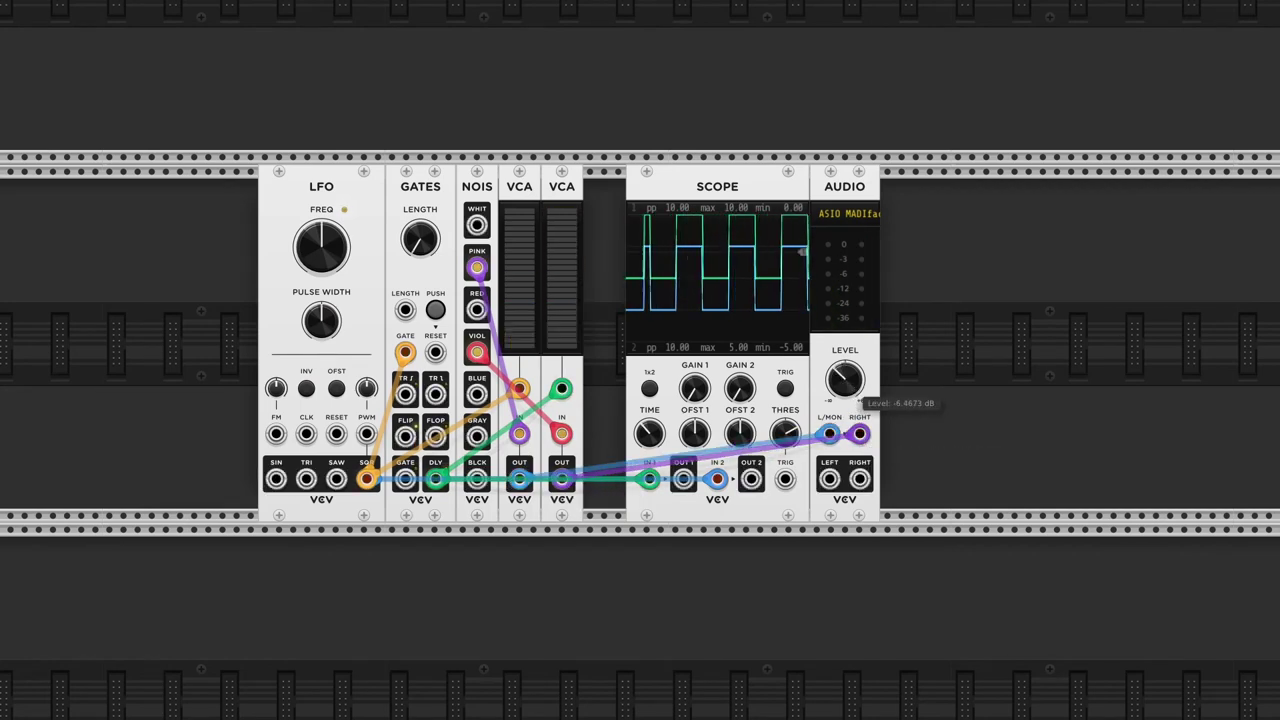
{"action": "mouse_move", "coordinate": [427, 264]}
{"action": "left_mouse_down"}
{"action": "mouse_move", "coordinate": [427, 232]}
{"action": "mouse_move", "coordinate": [427, 262]}
{"action": "left_mouse_up"}
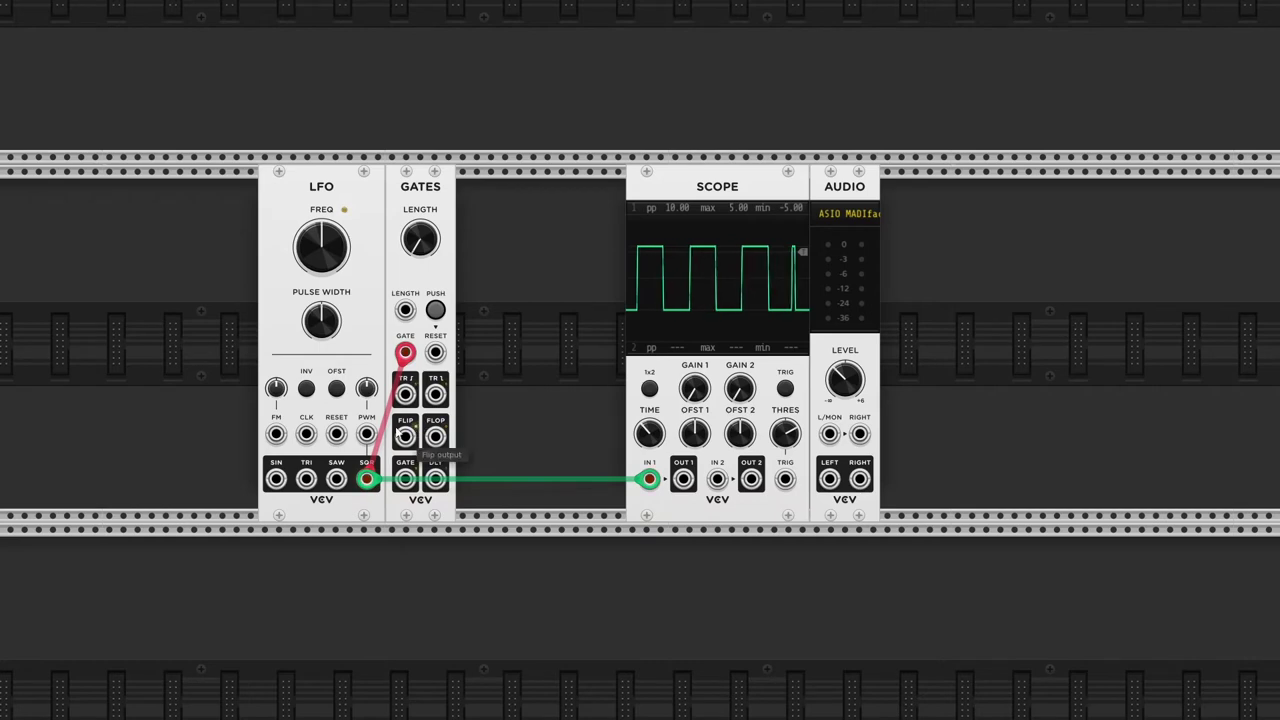
Patch the GATES flip output into the scope's second input
{"action": "left_click_drag", "start_coordinate": [405, 435], "coordinate": [717, 479]}
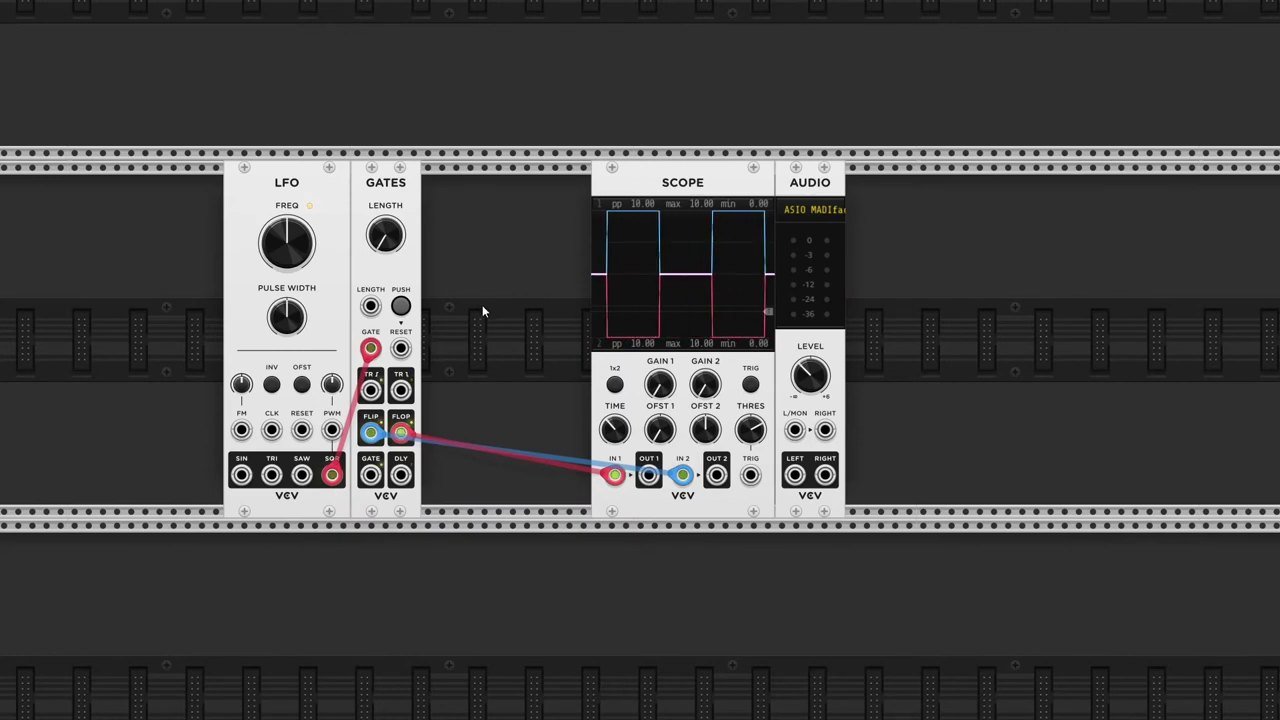
Add a VCO below the LFO, duplicate it, and add a VCA Mix module
{"action": "right_click", "coordinate": [472, 462]}
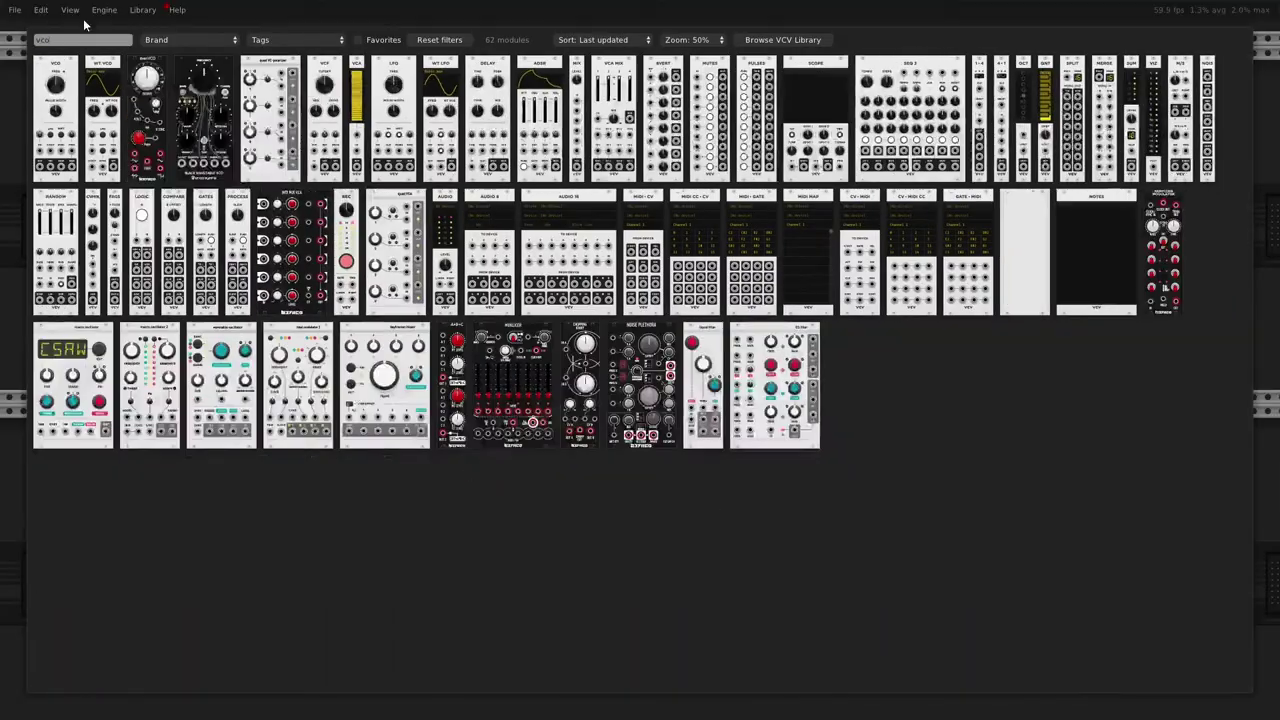
{"action": "left_click", "coordinate": [55, 115]}
{"action": "left_click", "coordinate": [280, 490]}
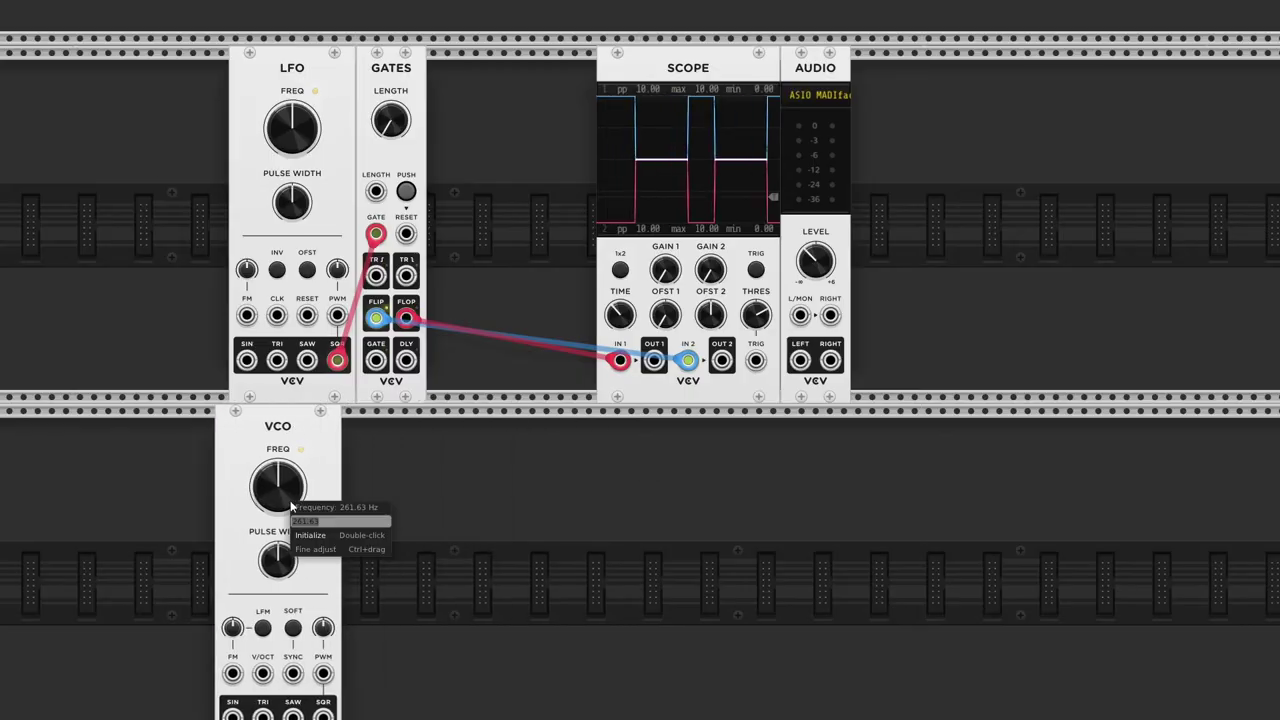
{"action": "key", "text": "ctrl+d"}
{"action": "right_click", "coordinate": [492, 536]}
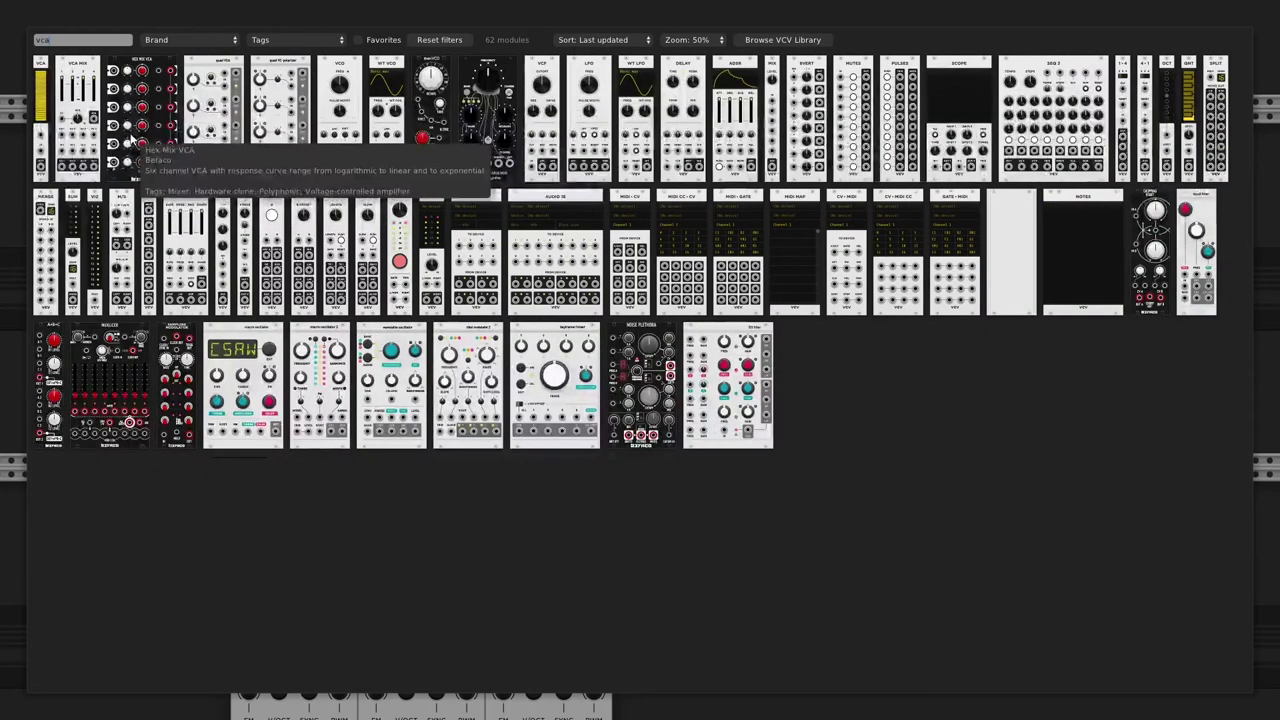
{"action": "left_click", "coordinate": [65, 90]}
Patch VCO sine, saw and square into mixer channels 1–3; LFO square and flop drive the level CVs
{"action": "left_click_drag", "start_coordinate": [284, 615], "coordinate": [484, 216]}
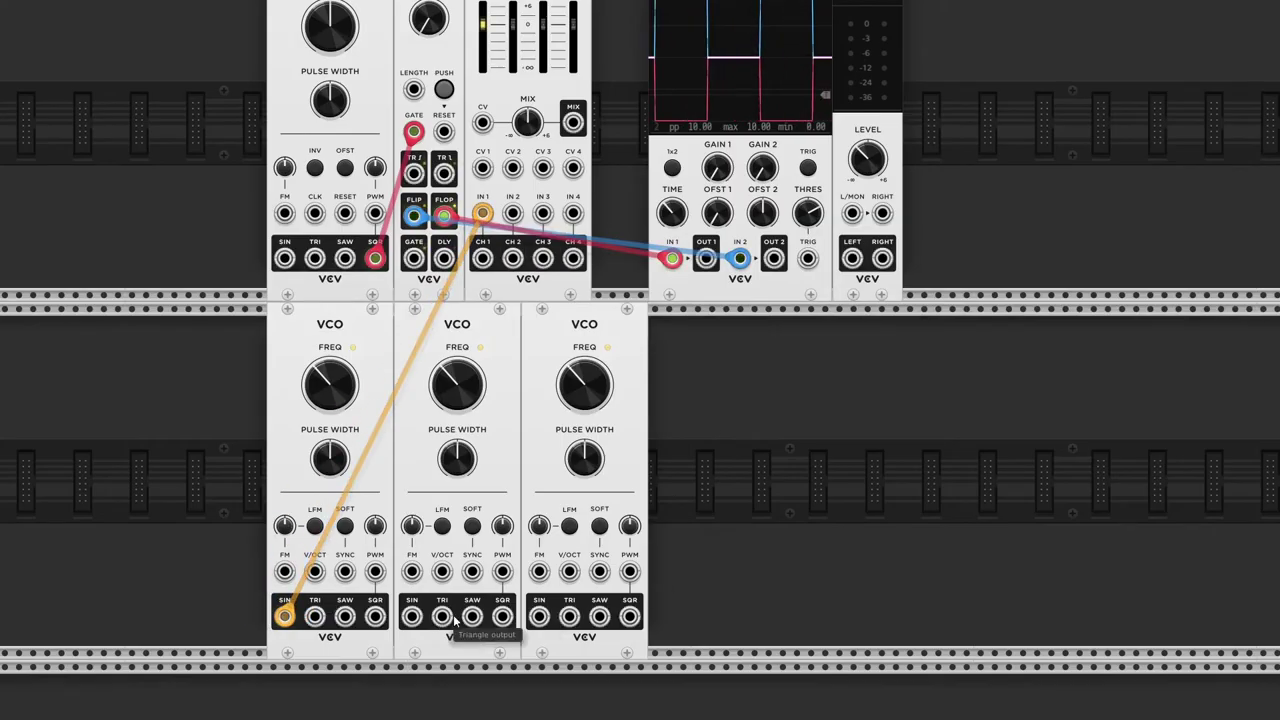
{"action": "left_click_drag", "start_coordinate": [471, 615], "coordinate": [512, 213]}
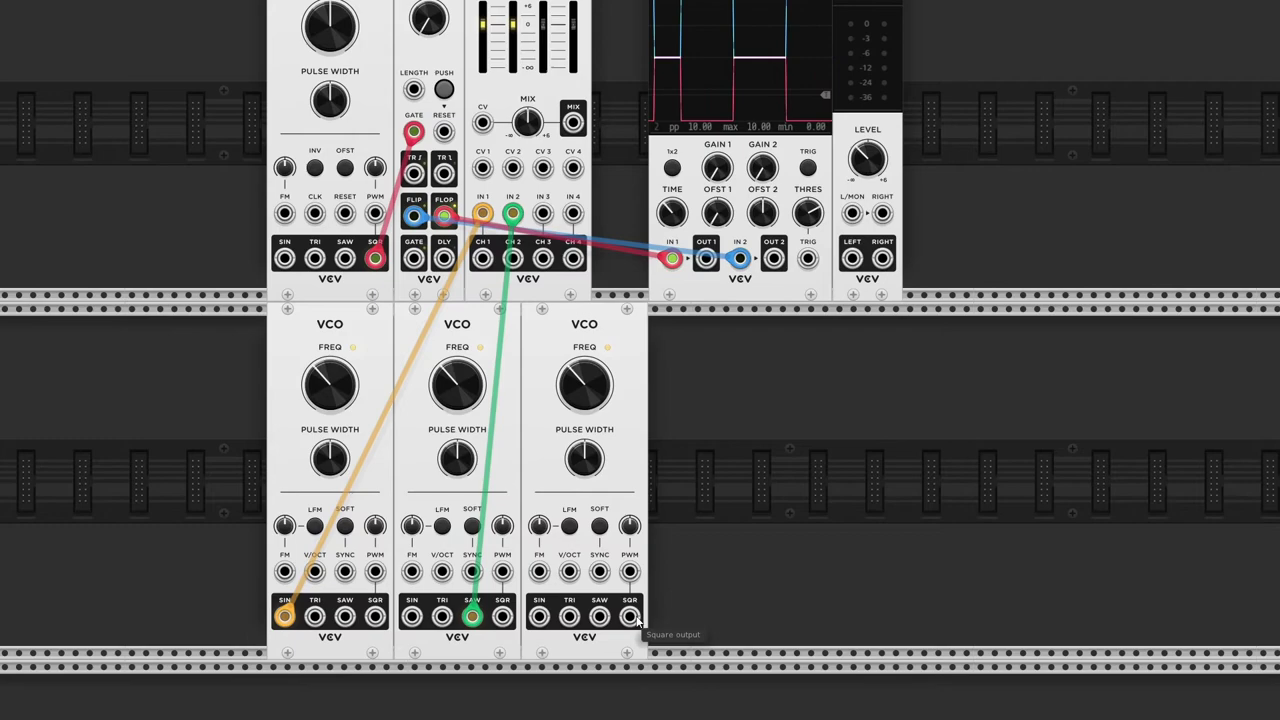
{"action": "left_click_drag", "start_coordinate": [629, 615], "coordinate": [542, 213]}
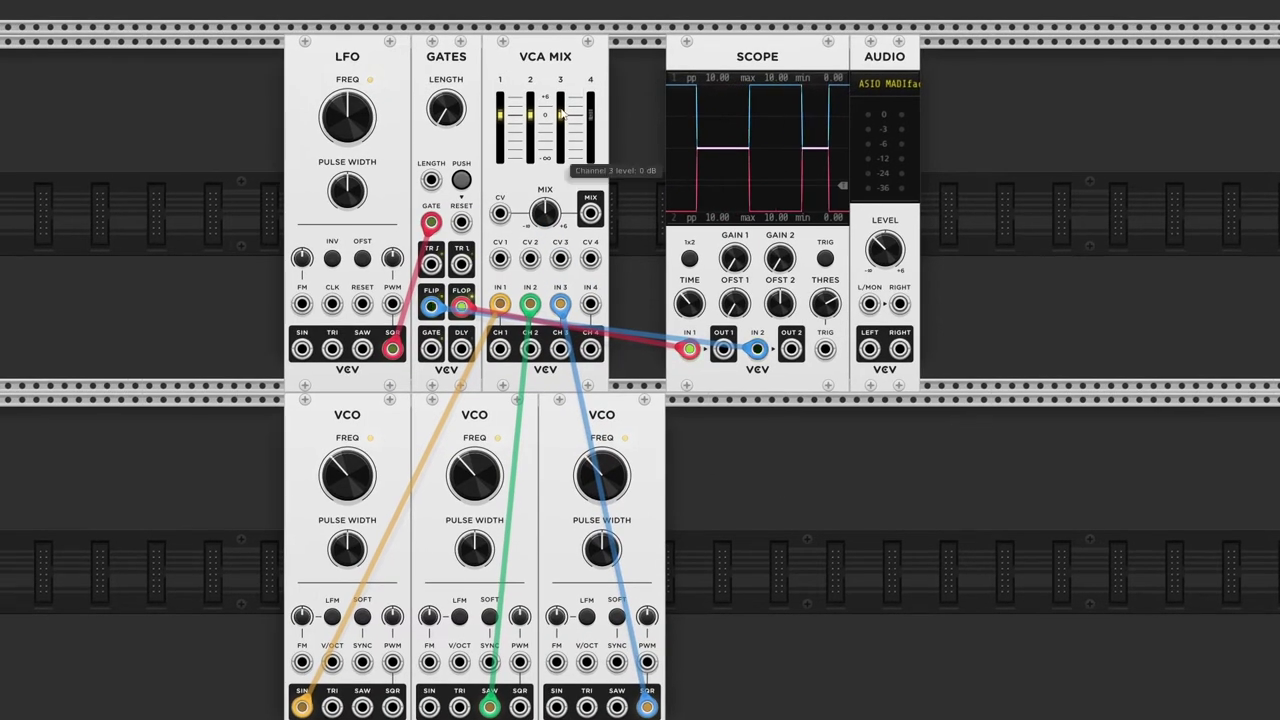
{"action": "left_click_drag", "start_coordinate": [560, 115], "coordinate": [560, 121]}
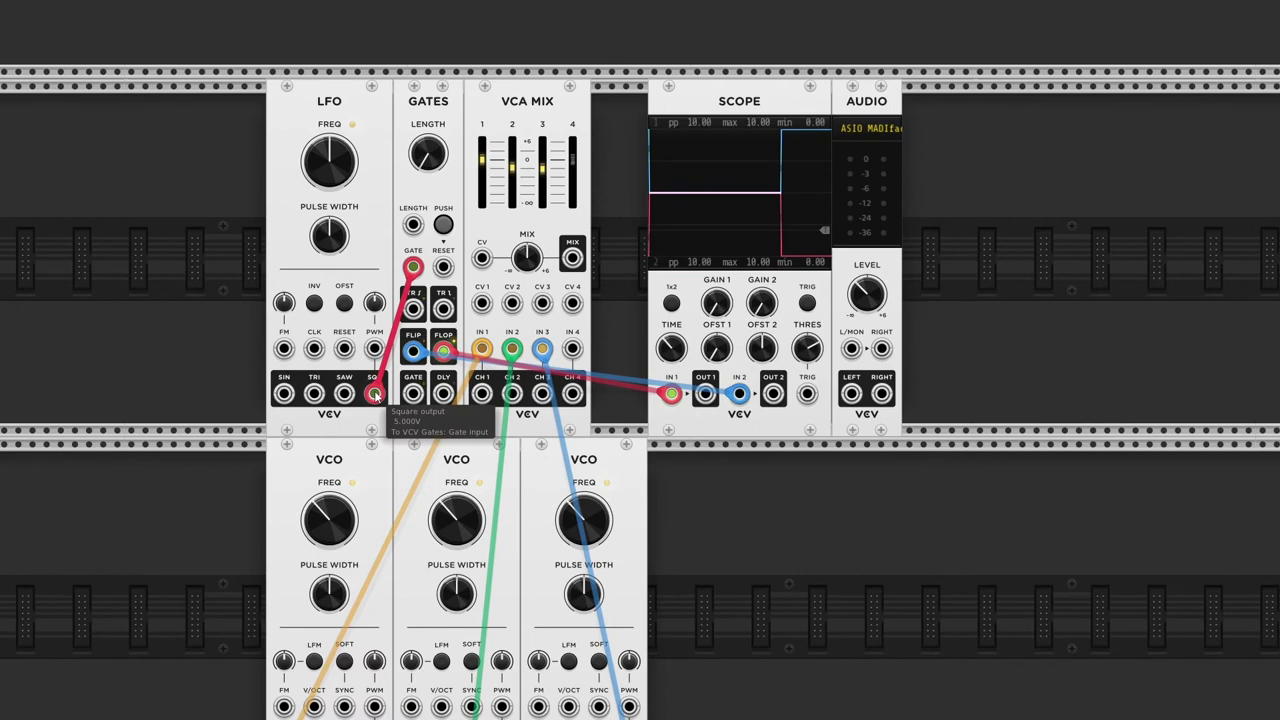
{"action": "left_click_drag", "start_coordinate": [374, 393], "coordinate": [530, 248]}
{"action": "left_click_drag", "start_coordinate": [461, 295], "coordinate": [561, 248]}
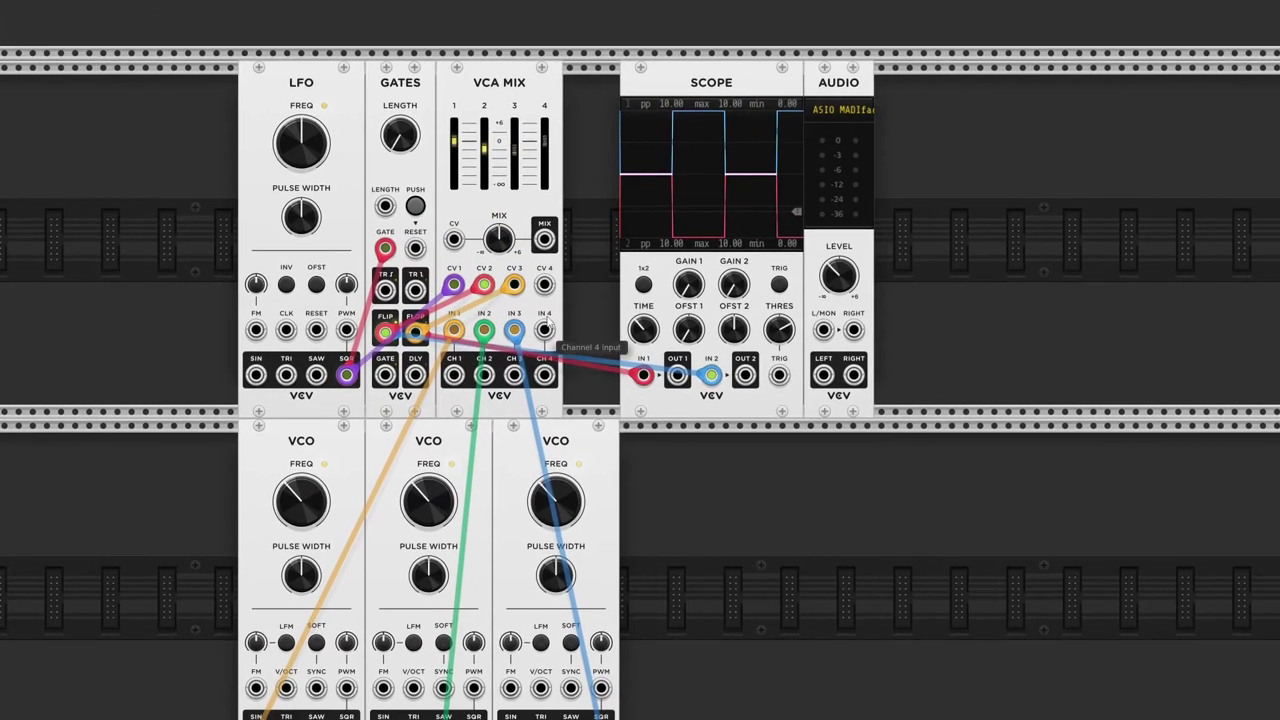
Send the mixer's output to the audio left channel and set the LFO rate near 3 Hz
{"action": "left_click_drag", "start_coordinate": [591, 202], "coordinate": [846, 81]}
{"action": "left_click_drag", "start_coordinate": [798, 117], "coordinate": [823, 330]}
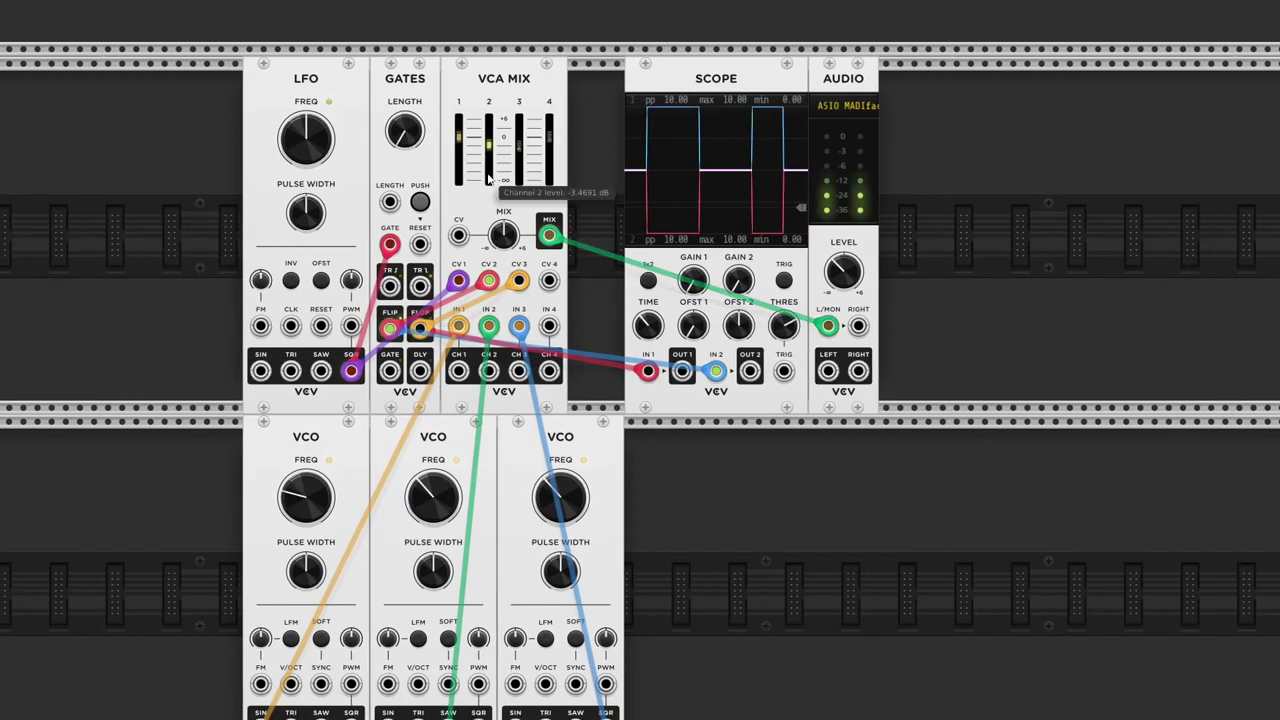
{"action": "left_click_drag", "start_coordinate": [318, 150], "coordinate": [318, 130]}
Raise the first VCO to about 337 Hz, set the LFO to about 5 Hz, and box-select the three VCOs
{"action": "left_click_drag", "start_coordinate": [318, 507], "coordinate": [318, 486]}
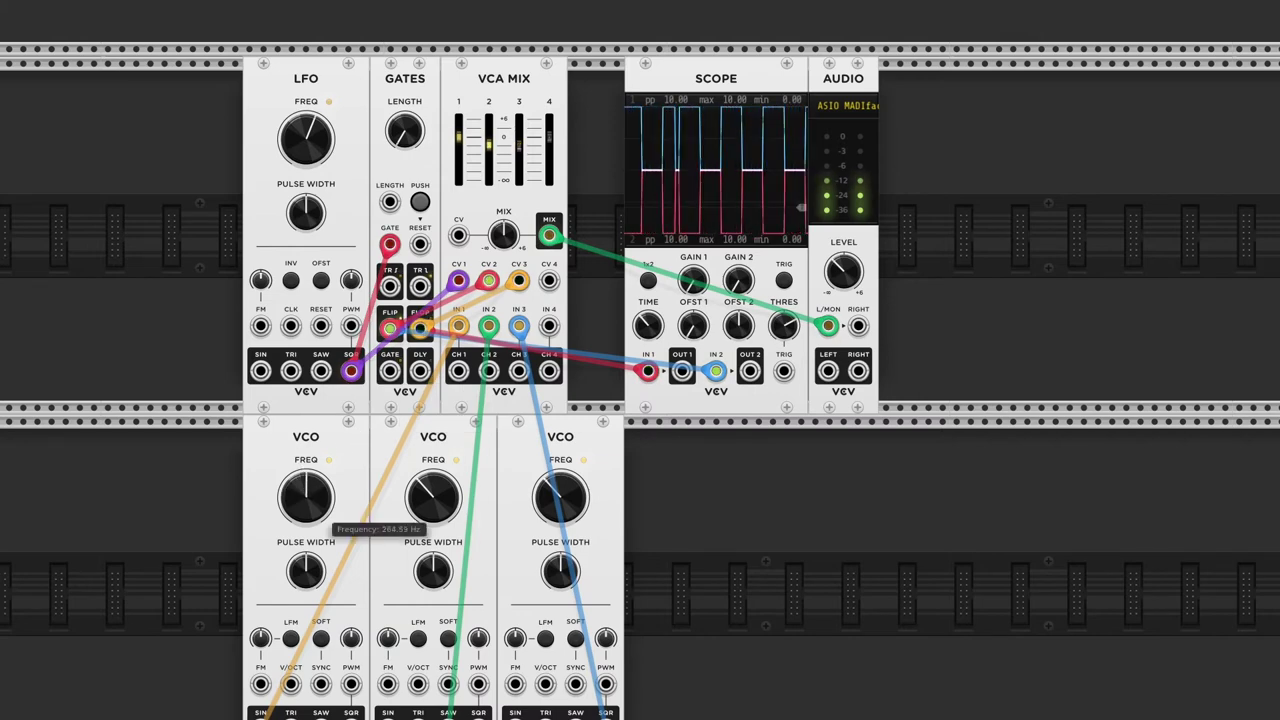
{"action": "left_click_drag", "start_coordinate": [300, 150], "coordinate": [300, 176]}
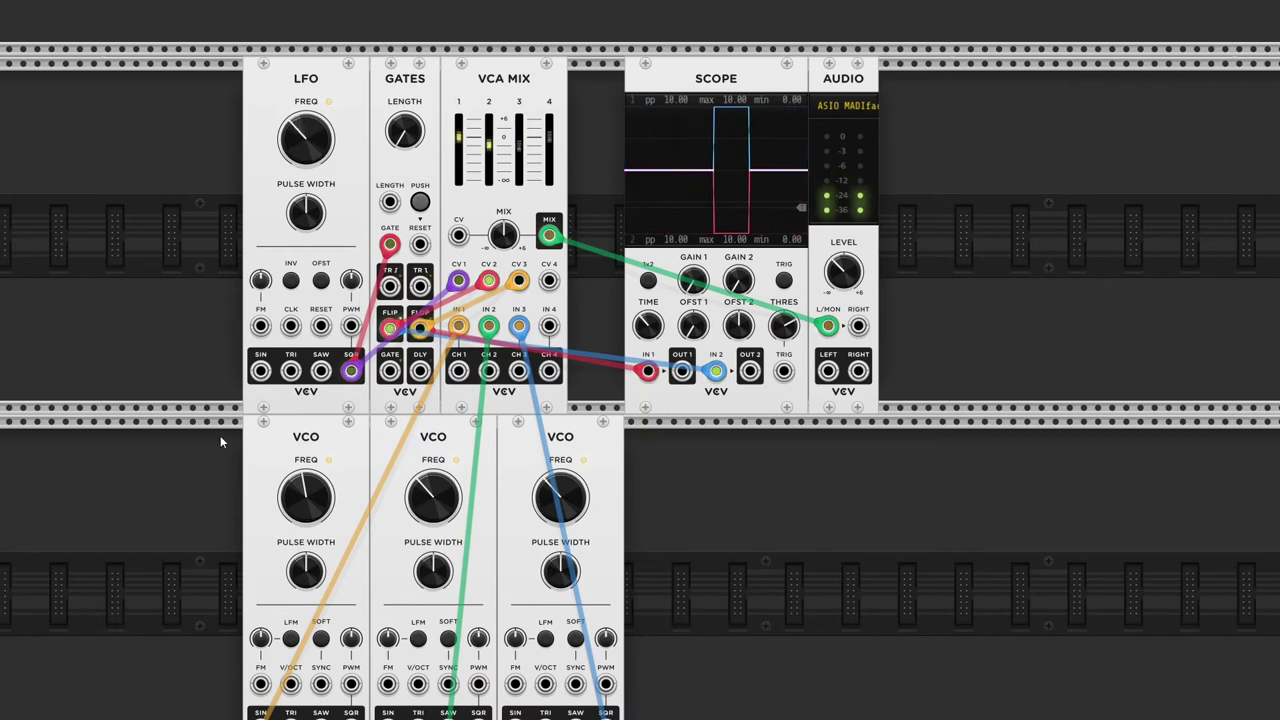
{"action": "left_click_drag", "start_coordinate": [195, 457], "coordinate": [893, 543]}
Delete the selected VCOs and mixer, then cable the GATES rising and falling edge triggers into scope inputs 1 and 2
{"action": "key", "text": "Delete"}
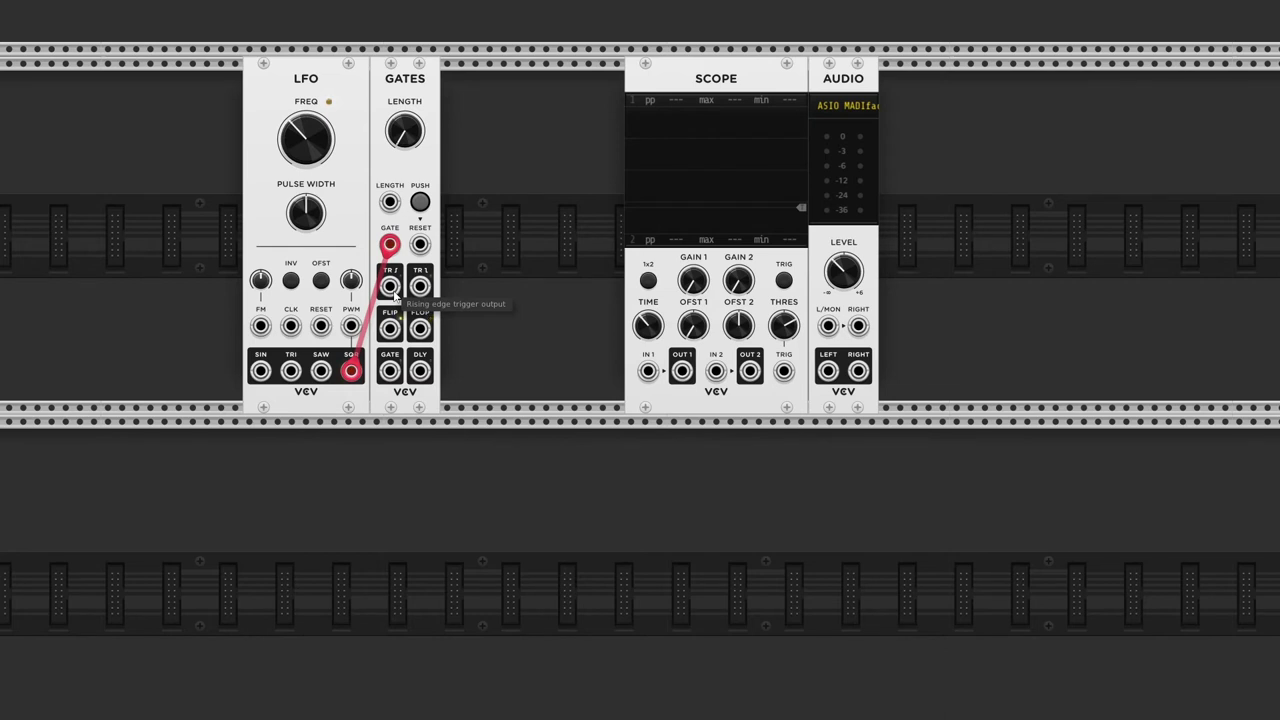
{"action": "mouse_move", "coordinate": [351, 371]}
{"action": "left_mouse_down"}
{"action": "mouse_move", "coordinate": [354, 143]}
{"action": "mouse_move", "coordinate": [648, 371]}
{"action": "left_mouse_up"}
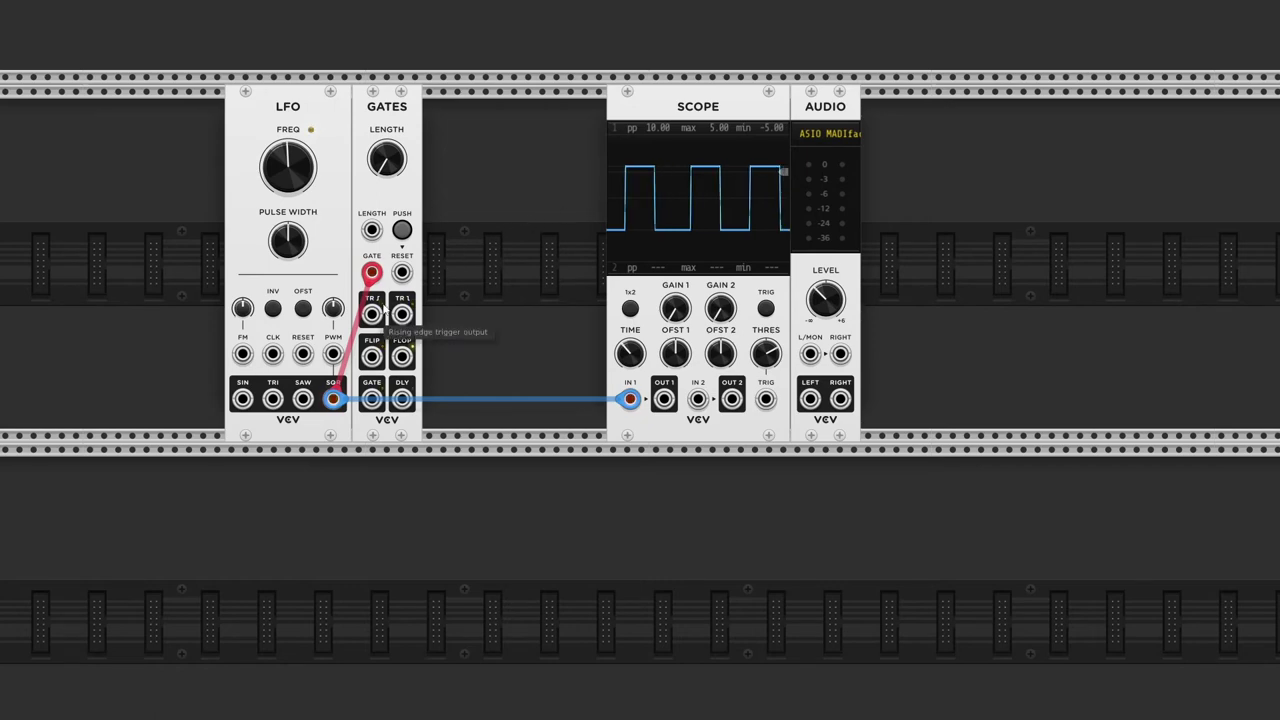
{"action": "left_click_drag", "start_coordinate": [401, 314], "coordinate": [697, 399]}
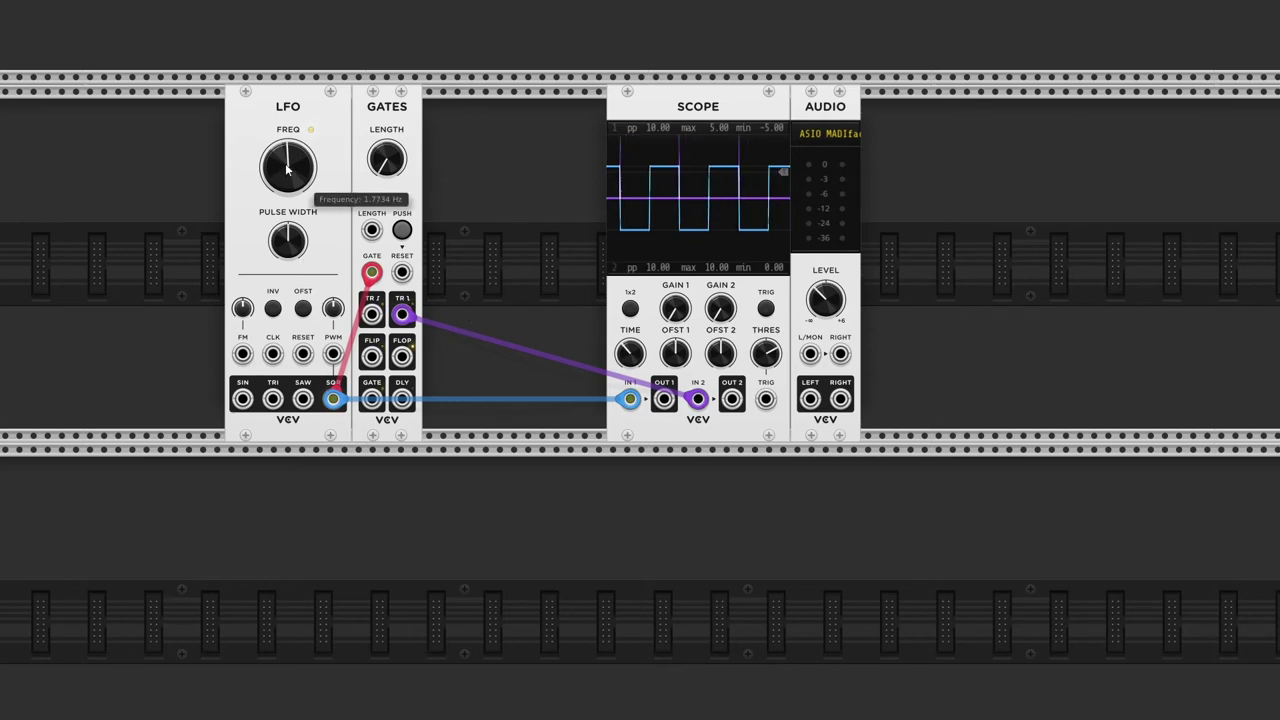
{"action": "mouse_move", "coordinate": [295, 245]}
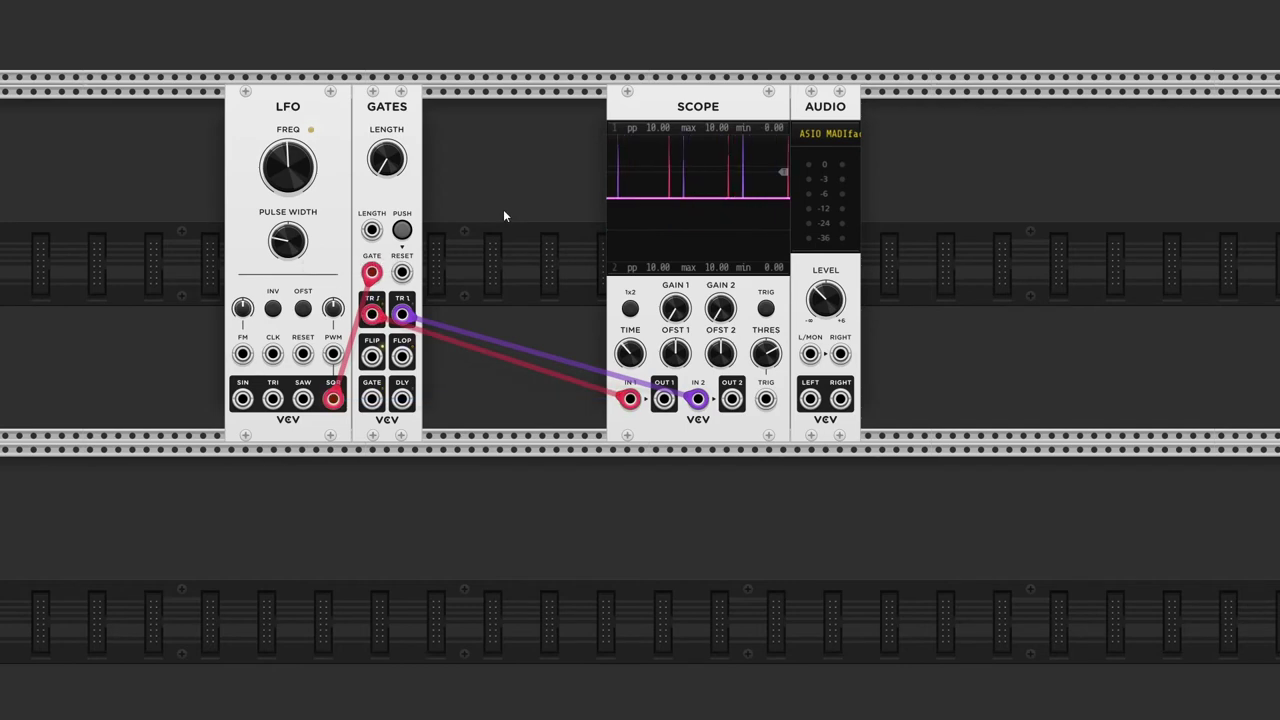
Add Pico Drums via a 'pico' search, trigger a voice from the rising edge, and adjust LFO pulse width
{"action": "right_click", "coordinate": [503, 209]}
{"action": "type", "text": "pico"}
{"action": "left_click", "coordinate": [40, 118]}
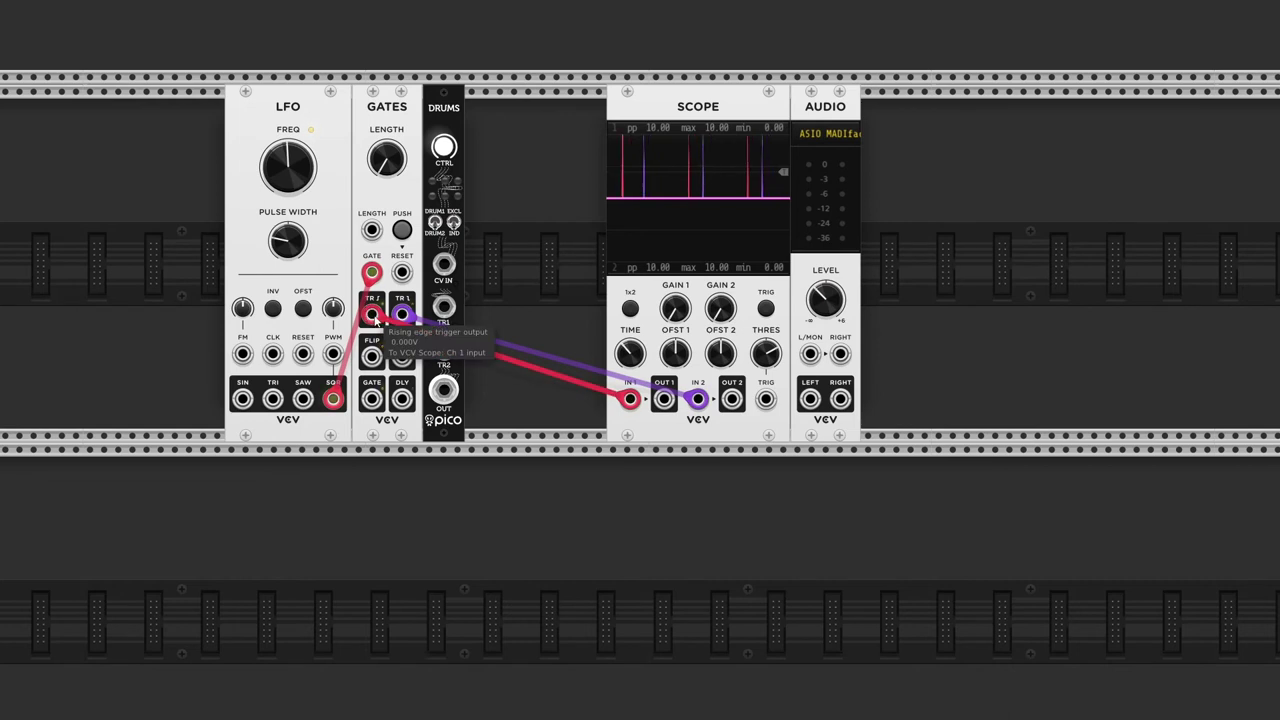
{"action": "left_click_drag", "start_coordinate": [376, 318], "coordinate": [810, 353]}
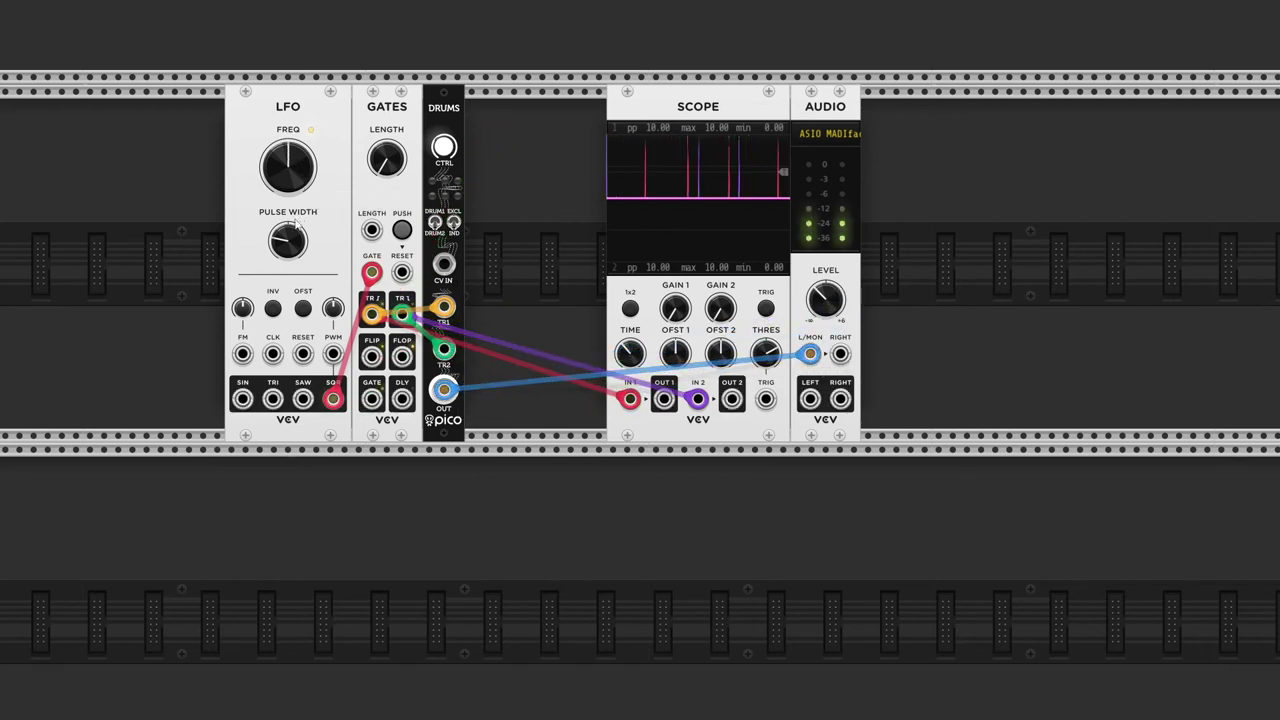
{"action": "mouse_move", "coordinate": [288, 240]}
{"action": "left_mouse_down"}
{"action": "mouse_move", "coordinate": [288, 191]}
{"action": "mouse_move", "coordinate": [288, 258]}
{"action": "left_mouse_up"}
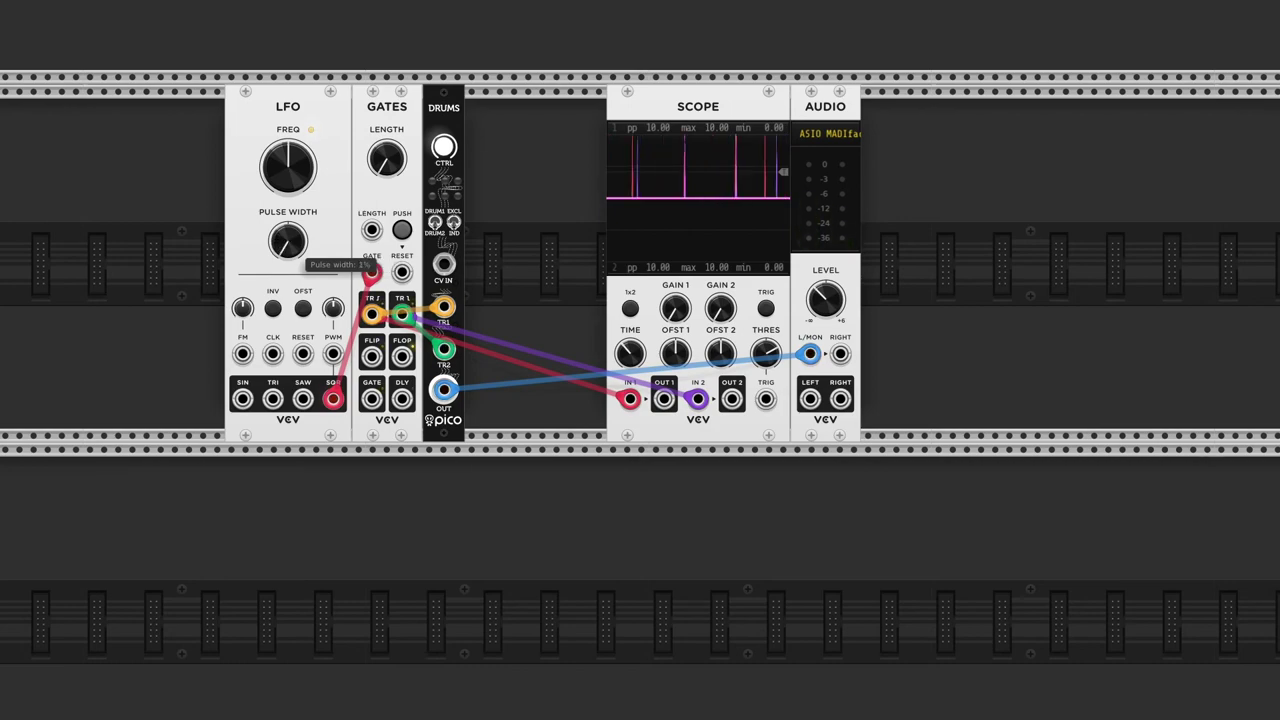
Add a second LFO beside the first and patch its saw into the original LFO's PWM input
{"action": "right_click", "coordinate": [128, 197]}
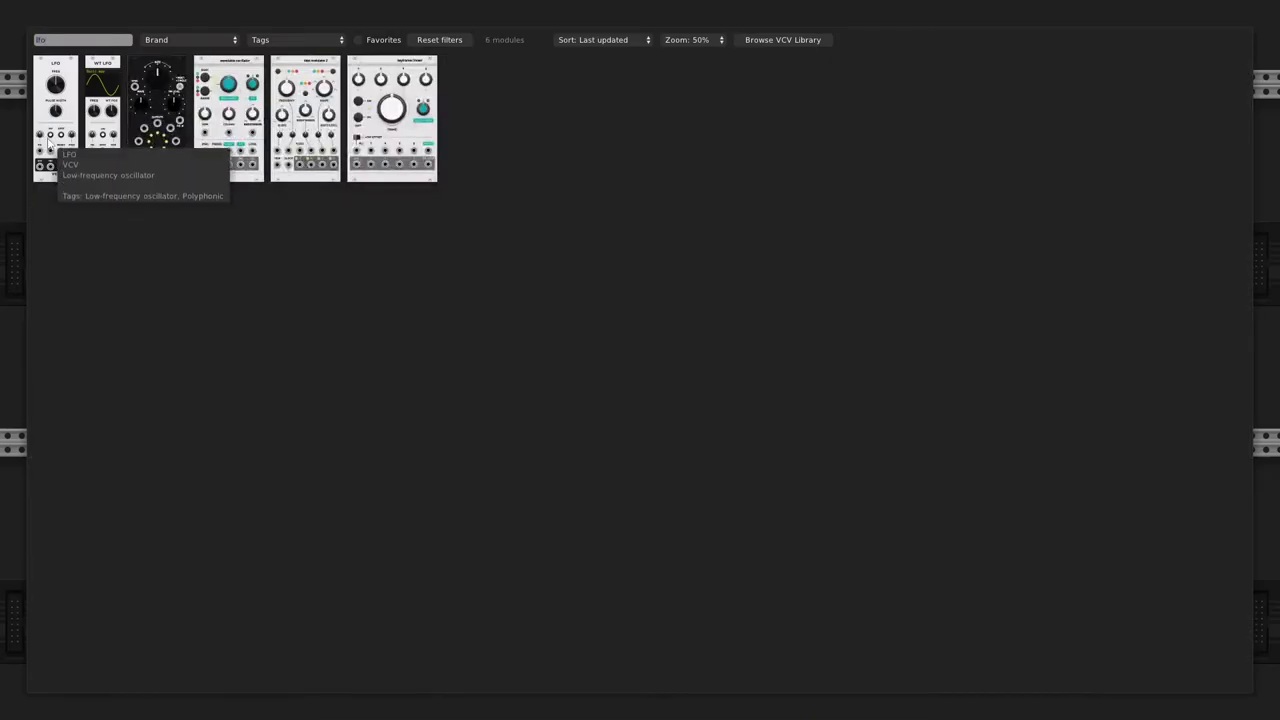
{"action": "left_click", "coordinate": [75, 172]}
{"action": "left_click_drag", "start_coordinate": [75, 172], "coordinate": [213, 126]}
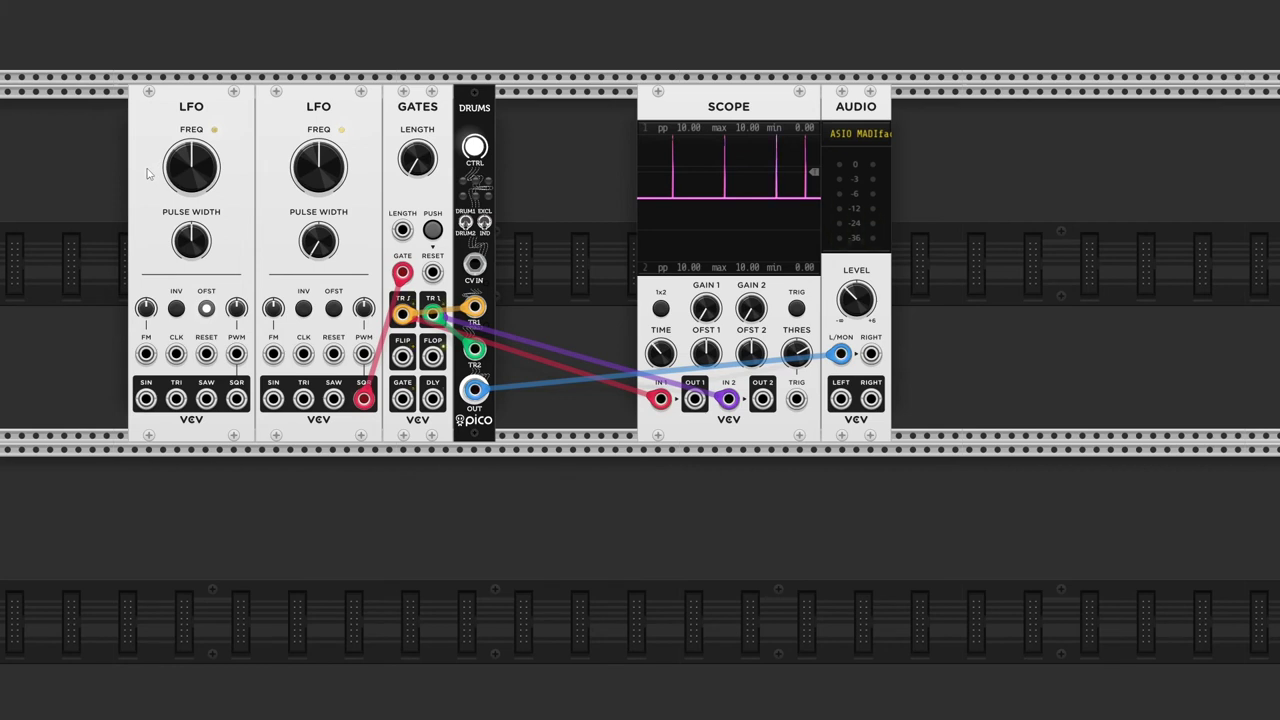
{"action": "left_click_drag", "start_coordinate": [206, 398], "coordinate": [364, 354]}
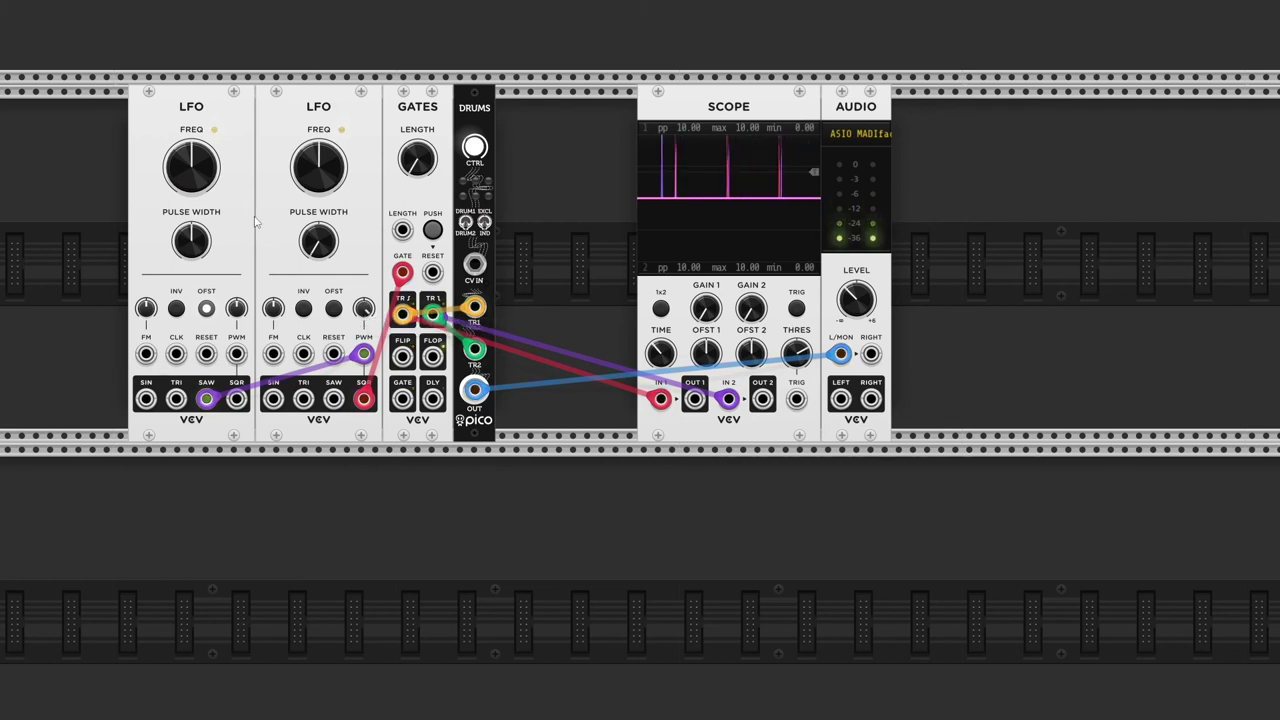
Set the original LFO to about 6 Hz, the new one to about 0.33 Hz, and make its offset bipolar
{"action": "mouse_move", "coordinate": [319, 166]}
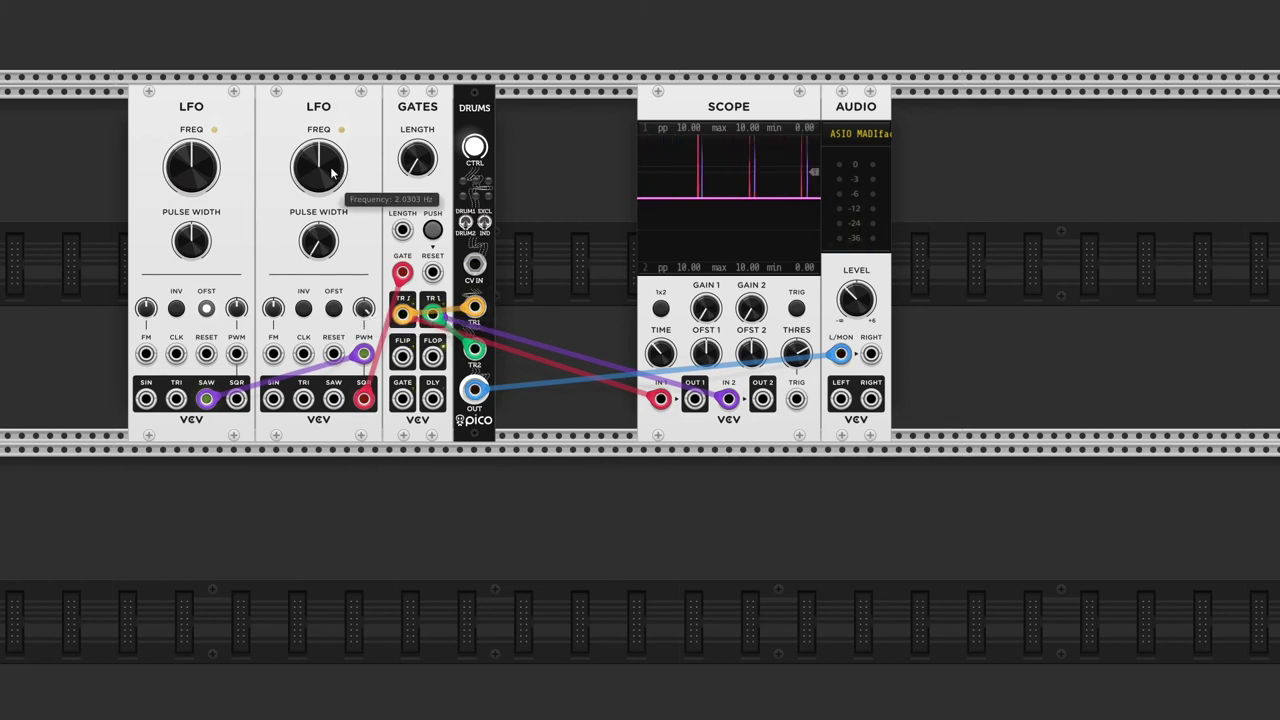
{"action": "left_click_drag", "start_coordinate": [319, 166], "coordinate": [319, 150]}
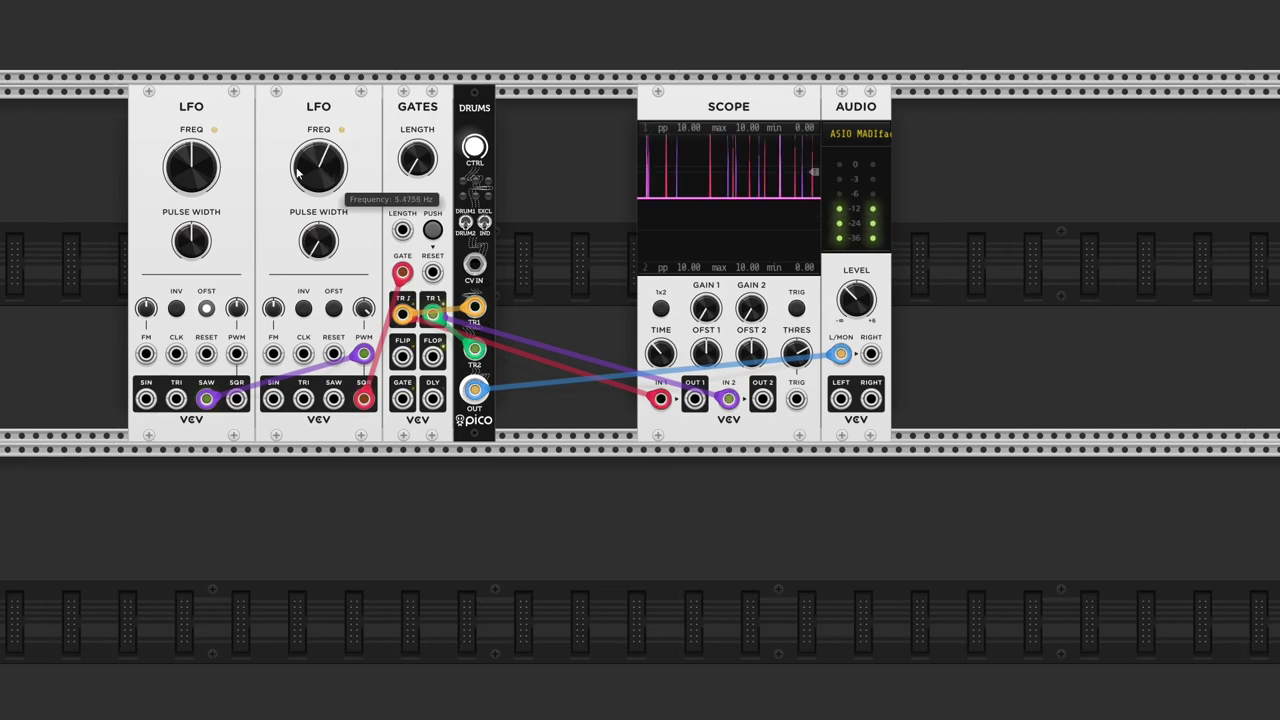
{"action": "mouse_move", "coordinate": [198, 158]}
{"action": "left_click_drag", "start_coordinate": [198, 158], "coordinate": [198, 183]}
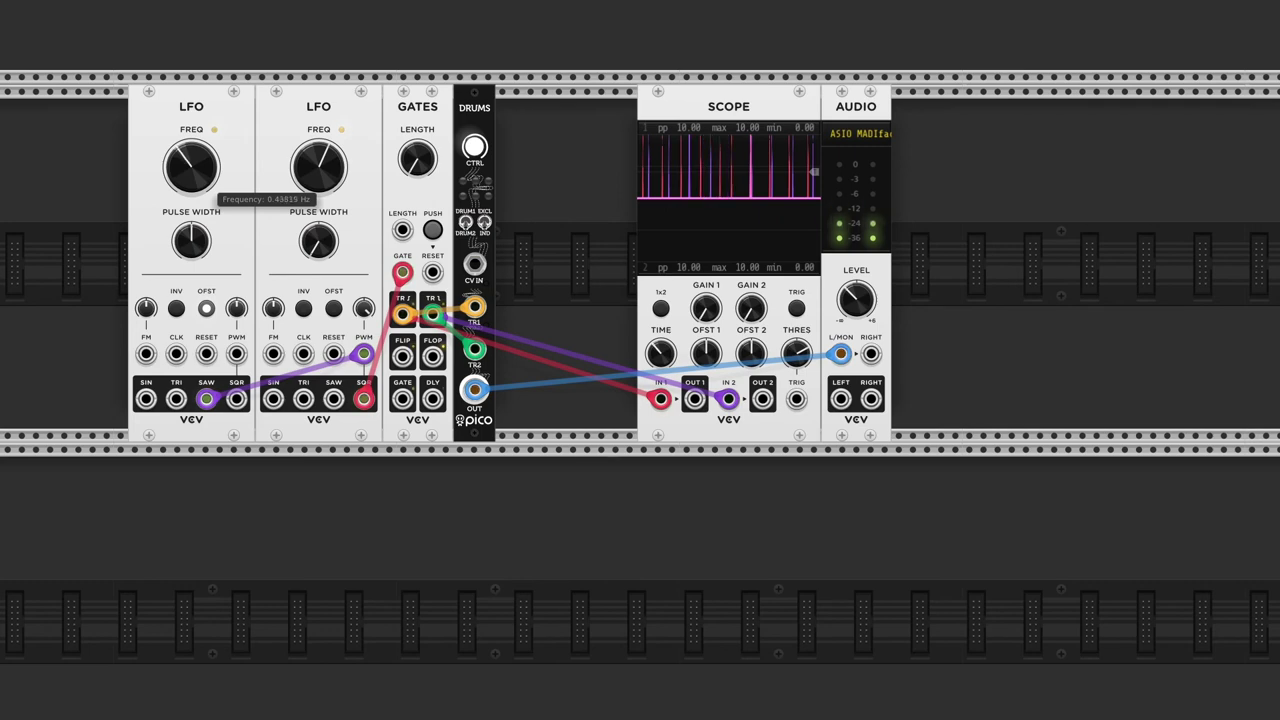
{"action": "mouse_move", "coordinate": [333, 189]}
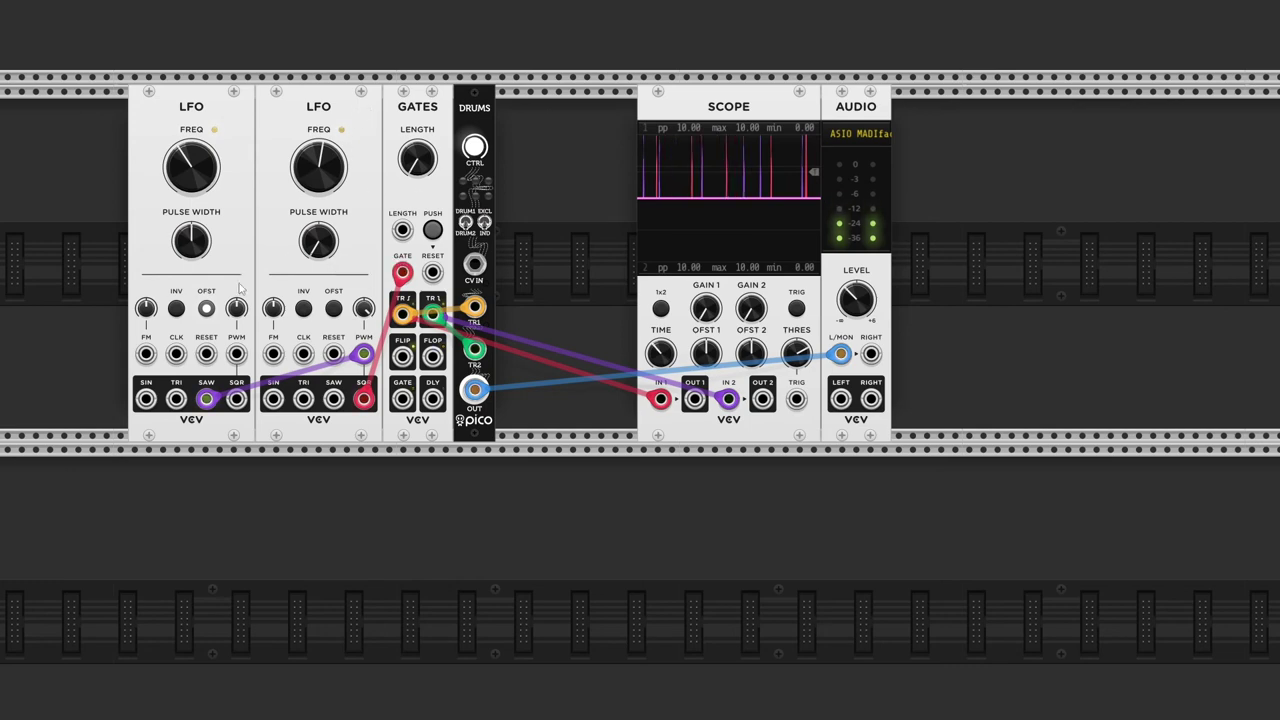
{"action": "mouse_move", "coordinate": [212, 312]}
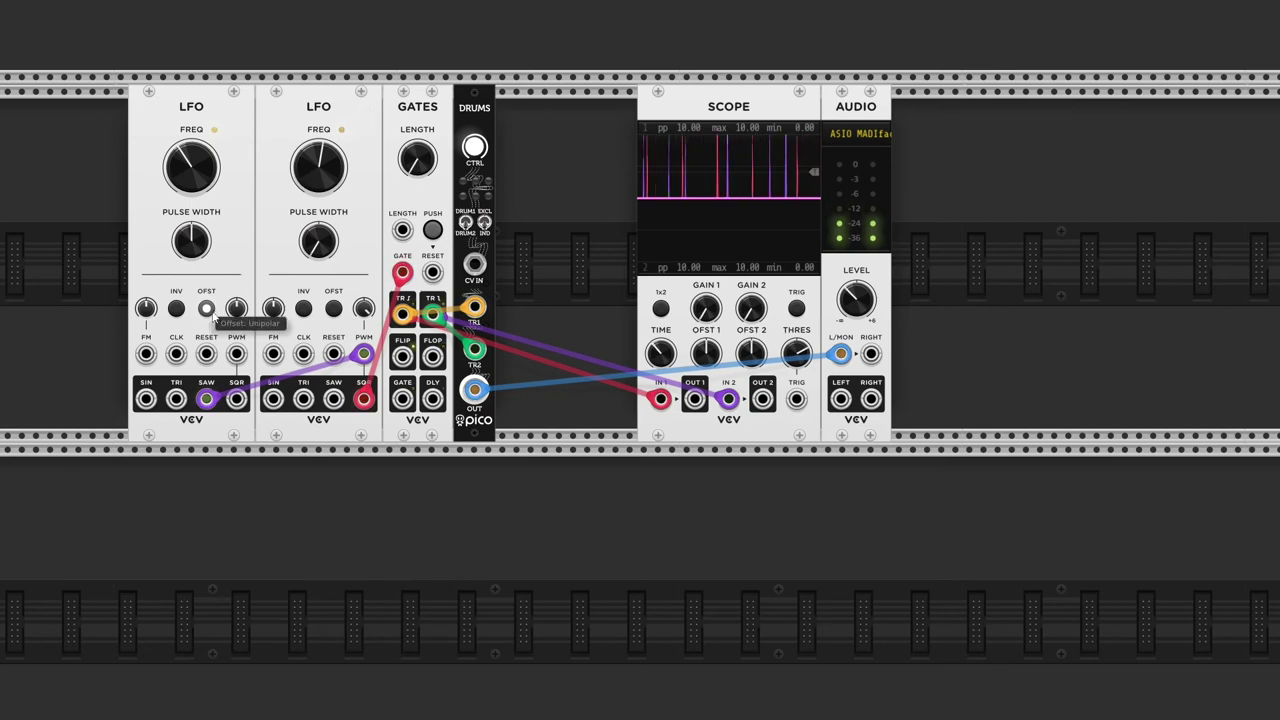
{"action": "left_click", "coordinate": [206, 309]}
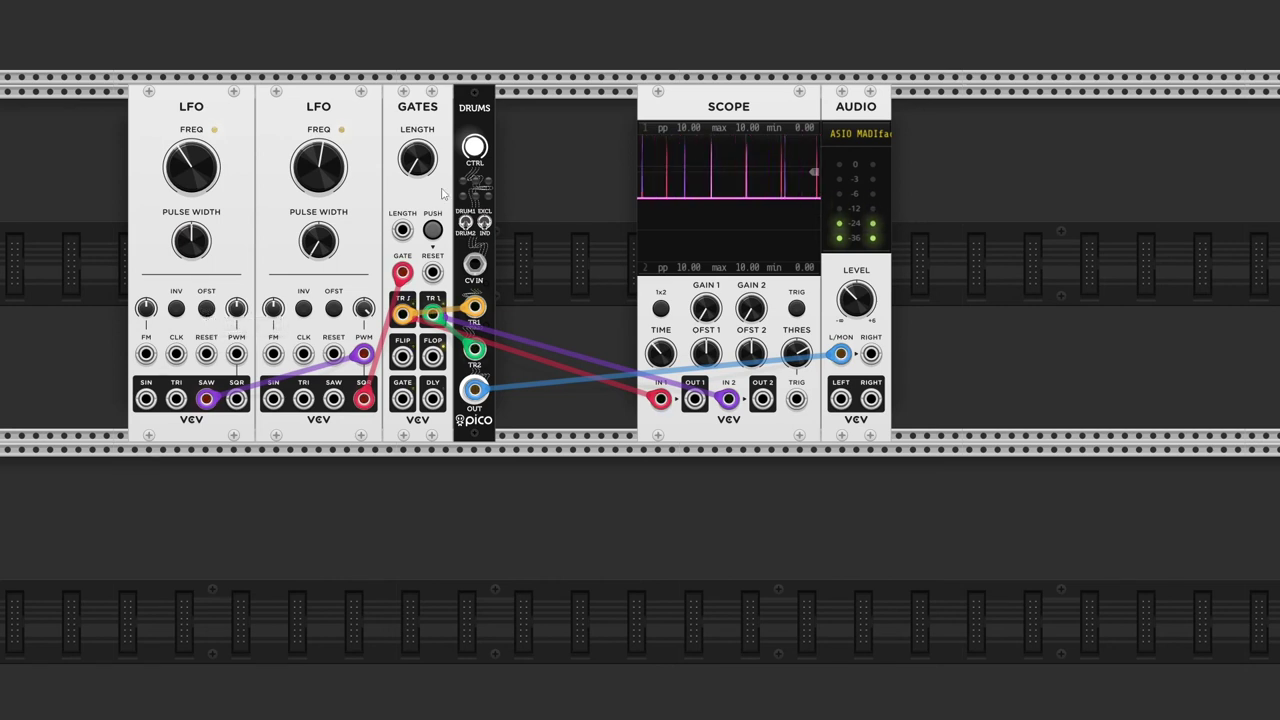
Set the modulating LFO's frequency to 2 Hz
{"action": "right_click", "coordinate": [204, 160]}
{"action": "mouse_move", "coordinate": [400, 6]}
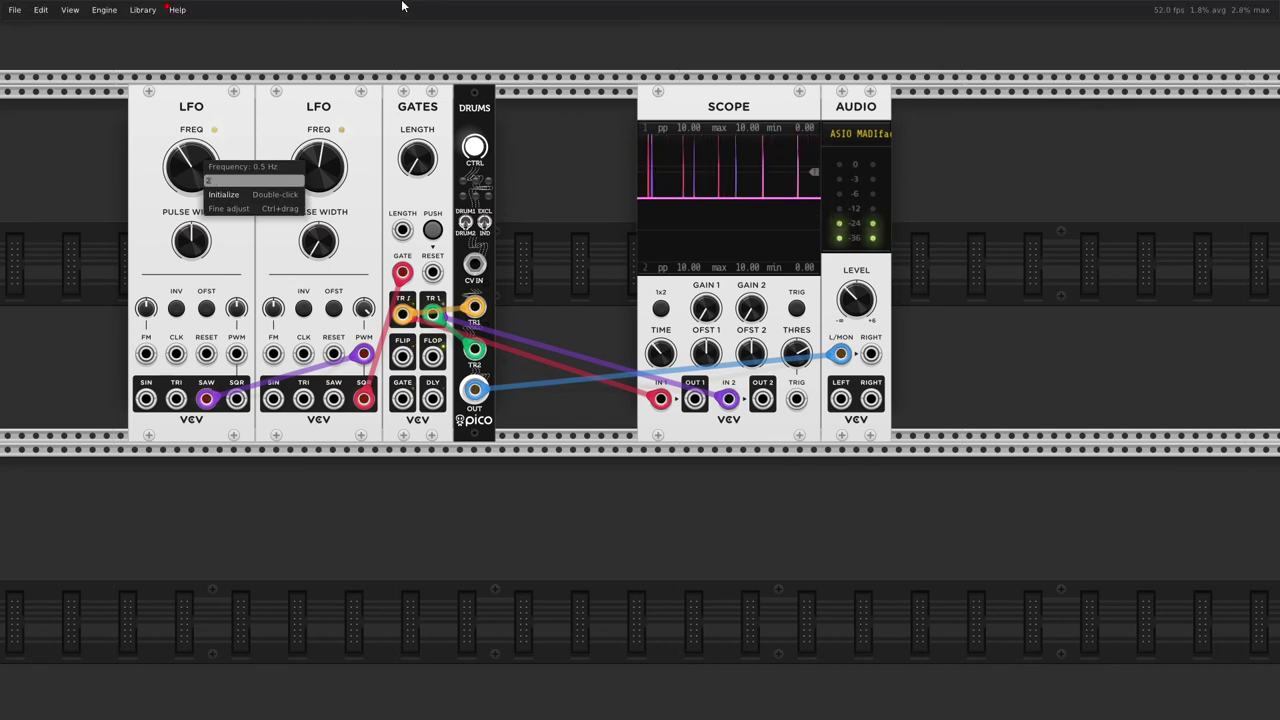
{"action": "left_click", "coordinate": [402, 6]}
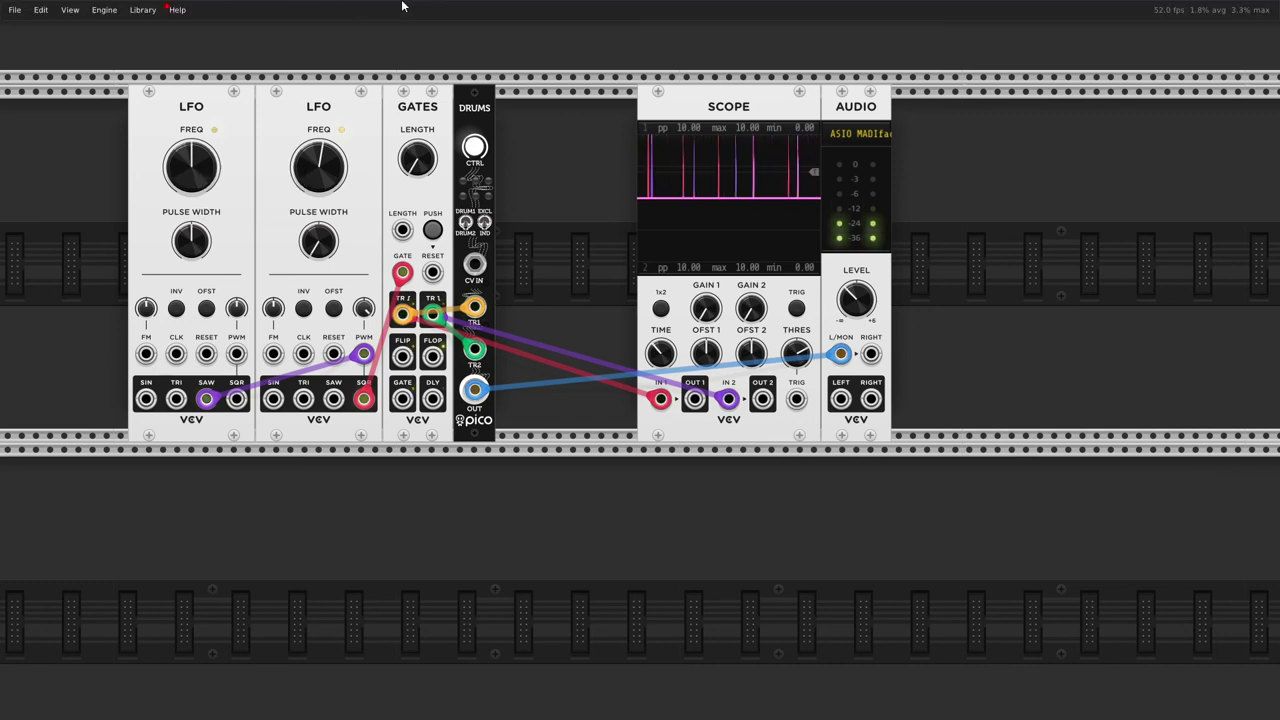
Raise the original LFO's frequency to 4 Hz, then to 5 Hz
{"action": "right_click", "coordinate": [317, 151]}
{"action": "type", "text": "4"}
{"action": "key", "text": "Return"}
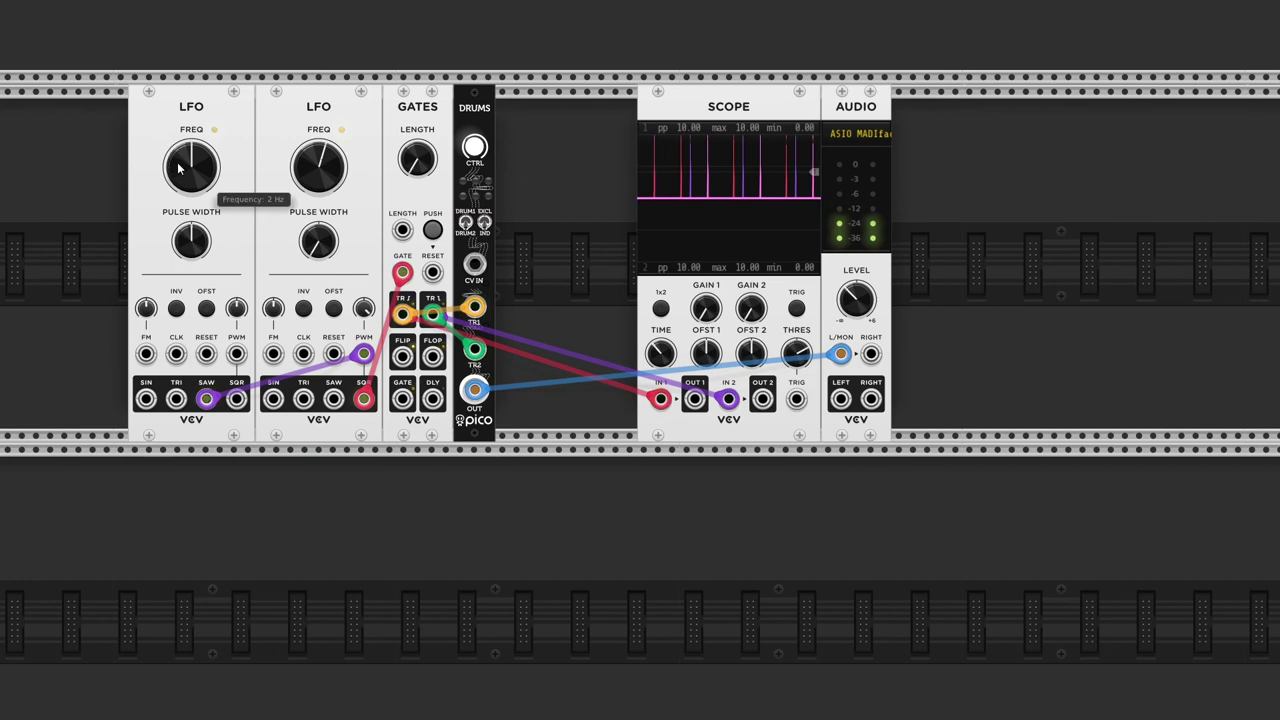
{"action": "right_click", "coordinate": [293, 165]}
{"action": "left_click", "coordinate": [305, 160]}
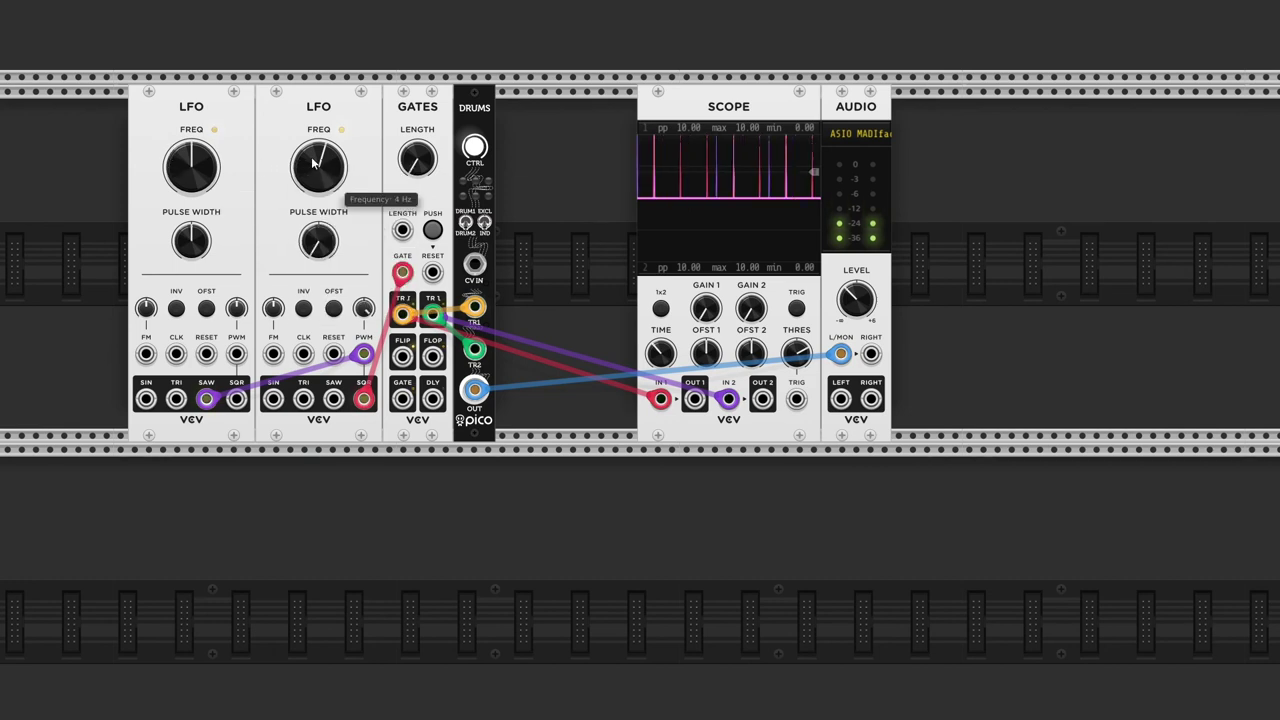
{"action": "right_click", "coordinate": [310, 160]}
{"action": "type", "text": "5"}
{"action": "key", "text": "Return"}
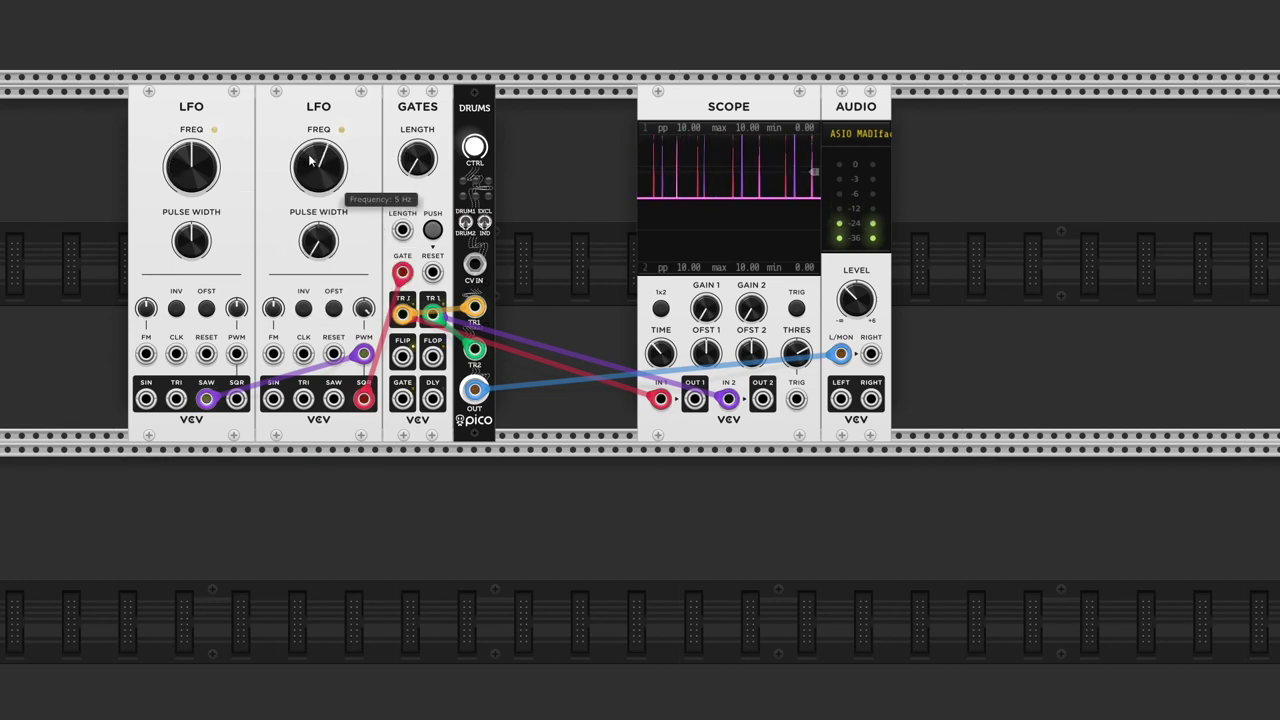
Raise the original LFO to 6 Hz, then 7 Hz, and select both LFO modules
{"action": "right_click", "coordinate": [318, 166]}
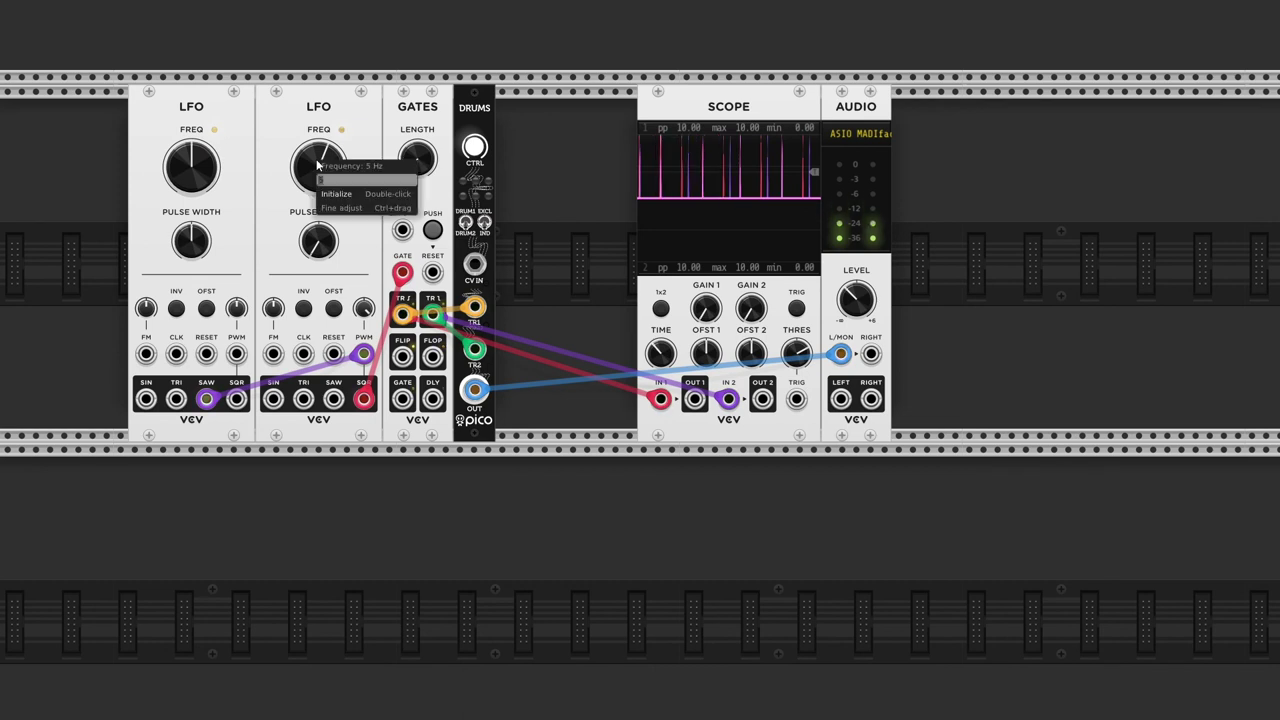
{"action": "type", "text": "6"}
{"action": "key", "text": "Return"}
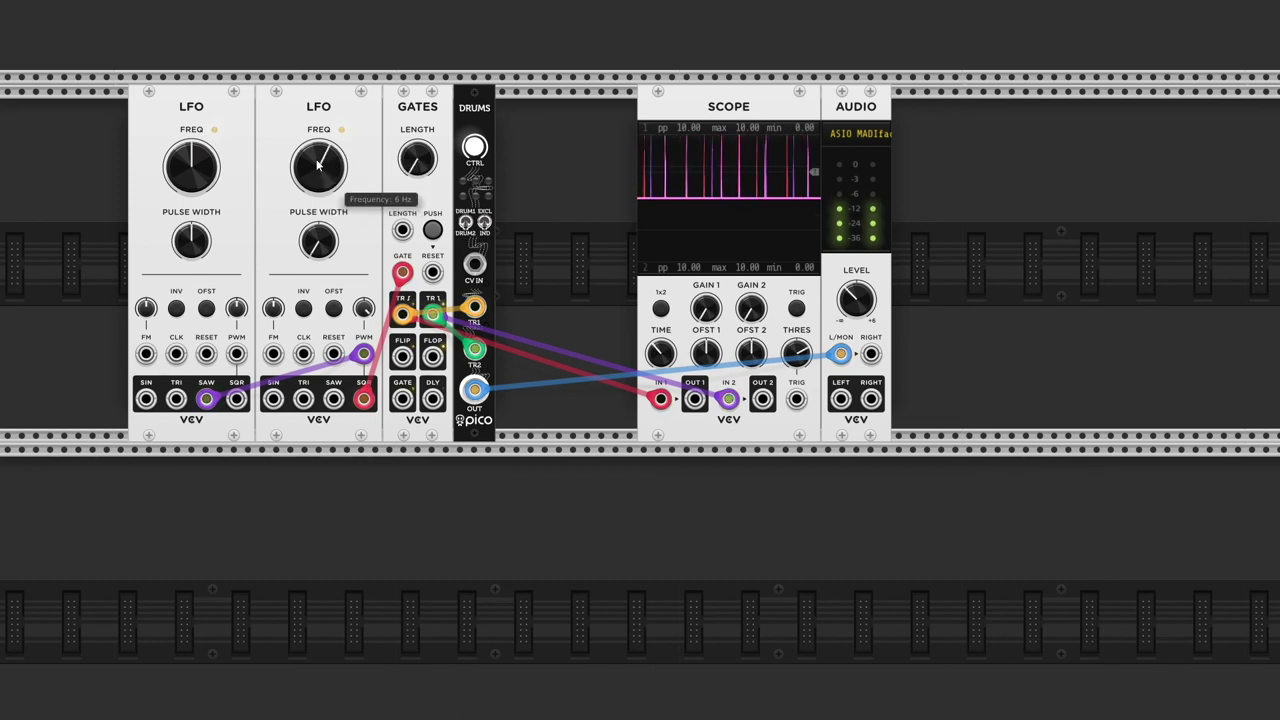
{"action": "right_click", "coordinate": [318, 166]}
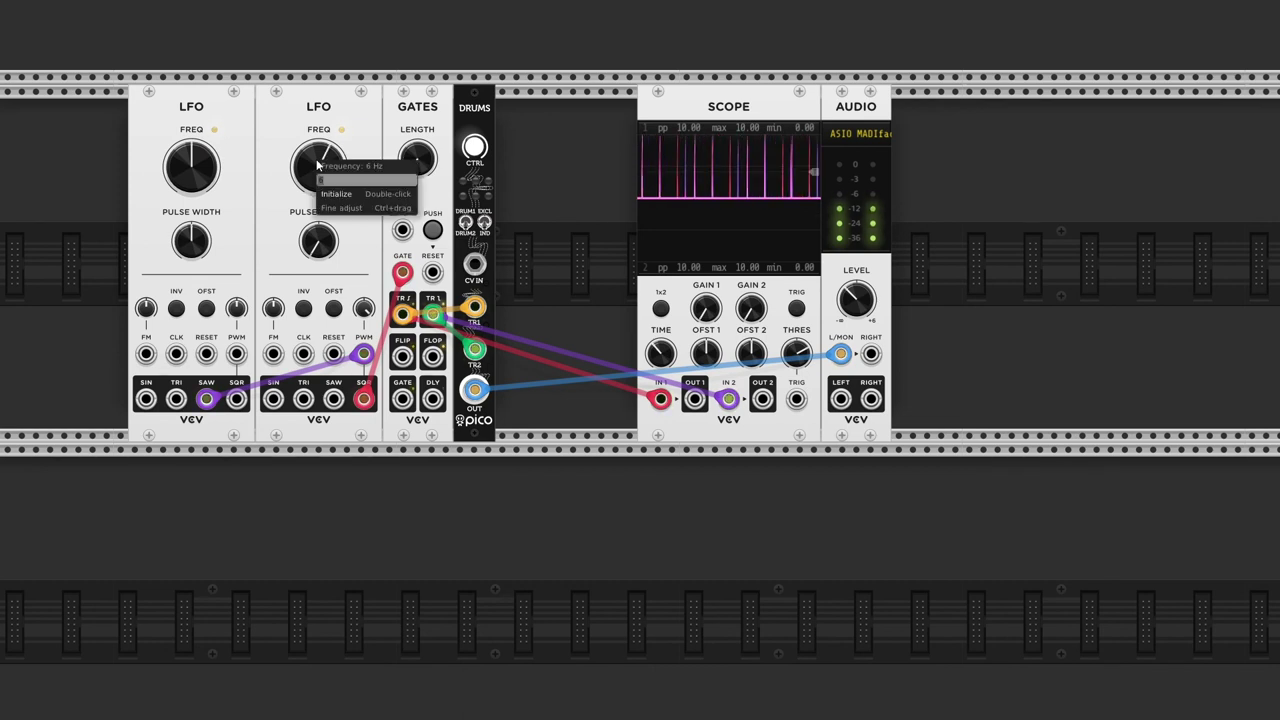
{"action": "type", "text": "7"}
{"action": "key", "text": "Return"}
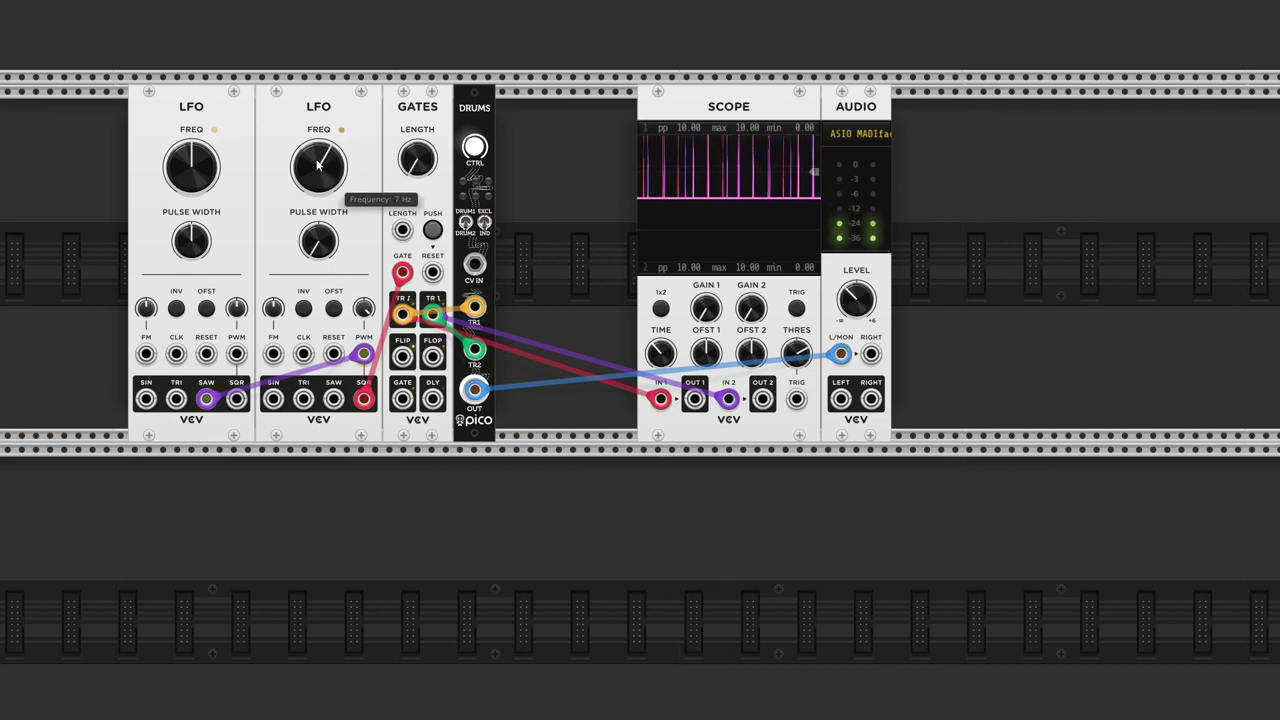
{"action": "left_click_drag", "start_coordinate": [105, 82], "coordinate": [343, 279]}
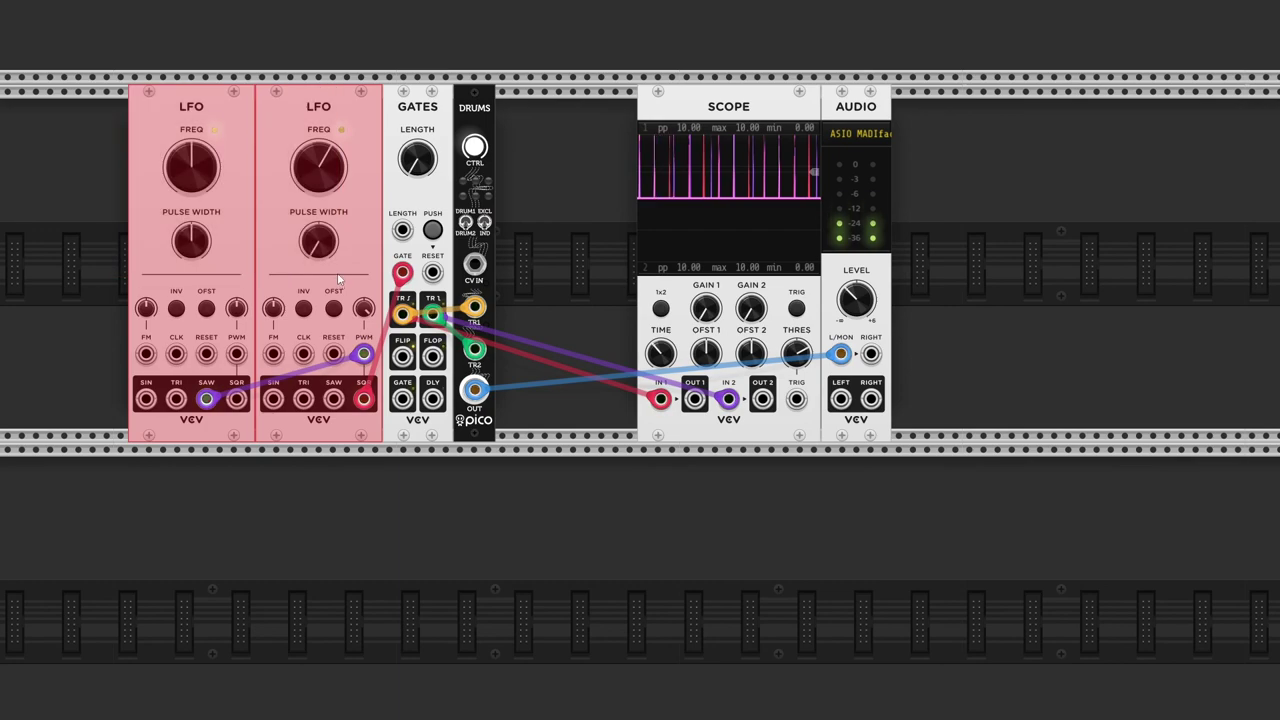
Delete the two selected LFO modules, keeping GATES, Pico Drums, scope and audio output
{"action": "key", "text": "Delete"}
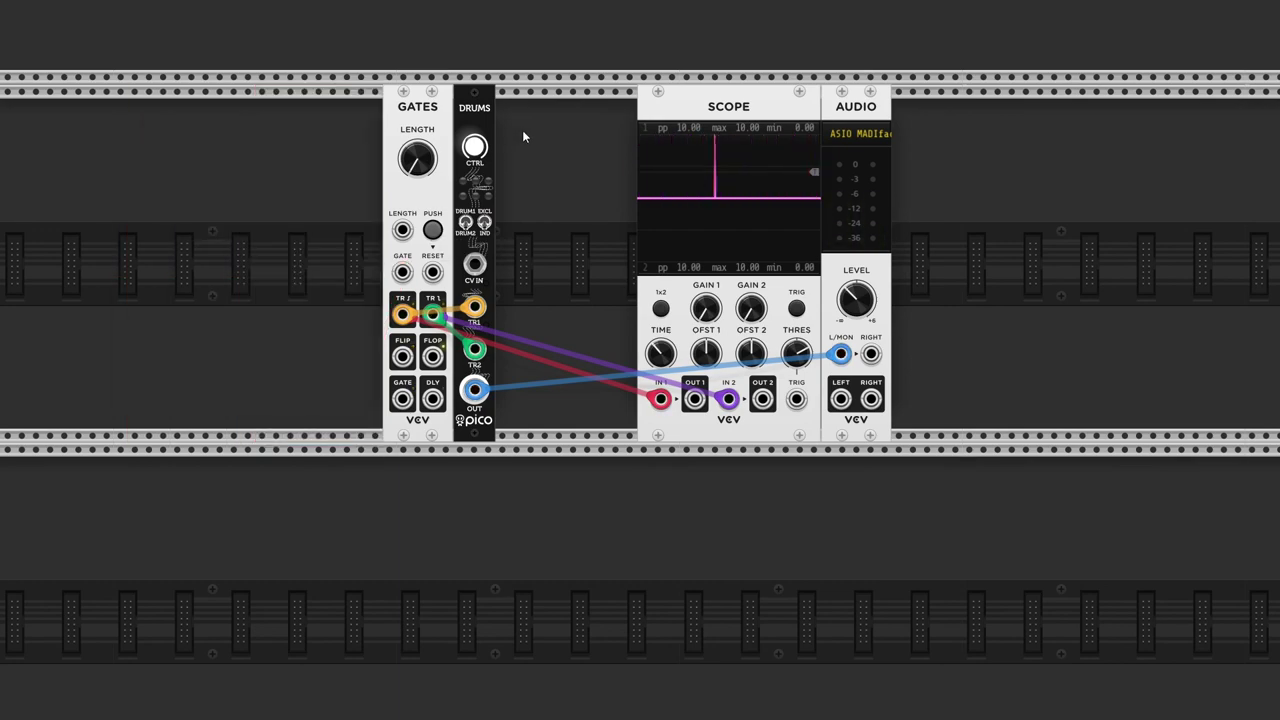